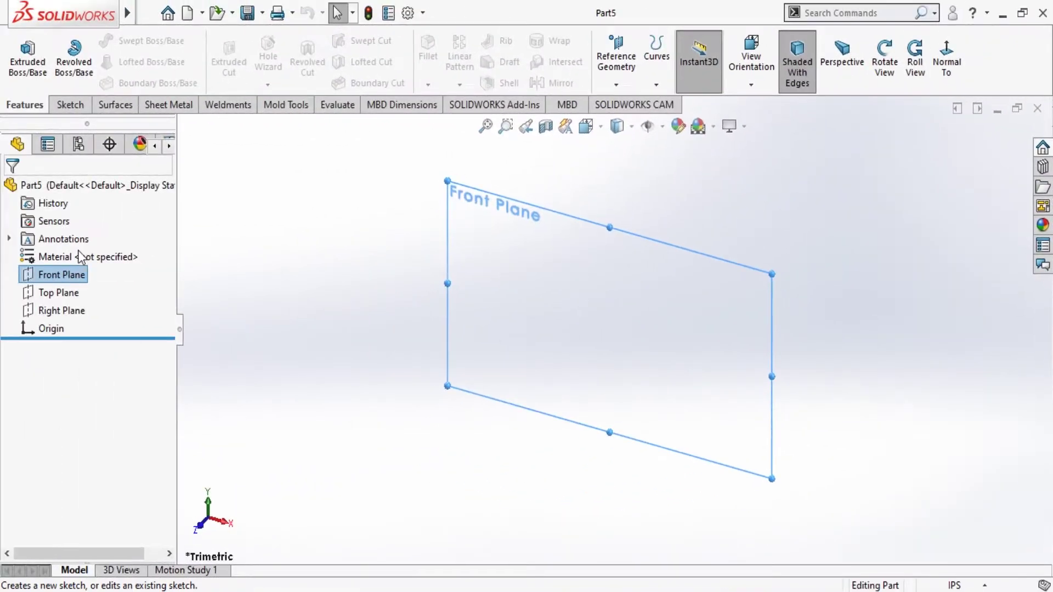
Start a Front Plane sketch and draw two concentric circles at the origin
left_click(112, 263)
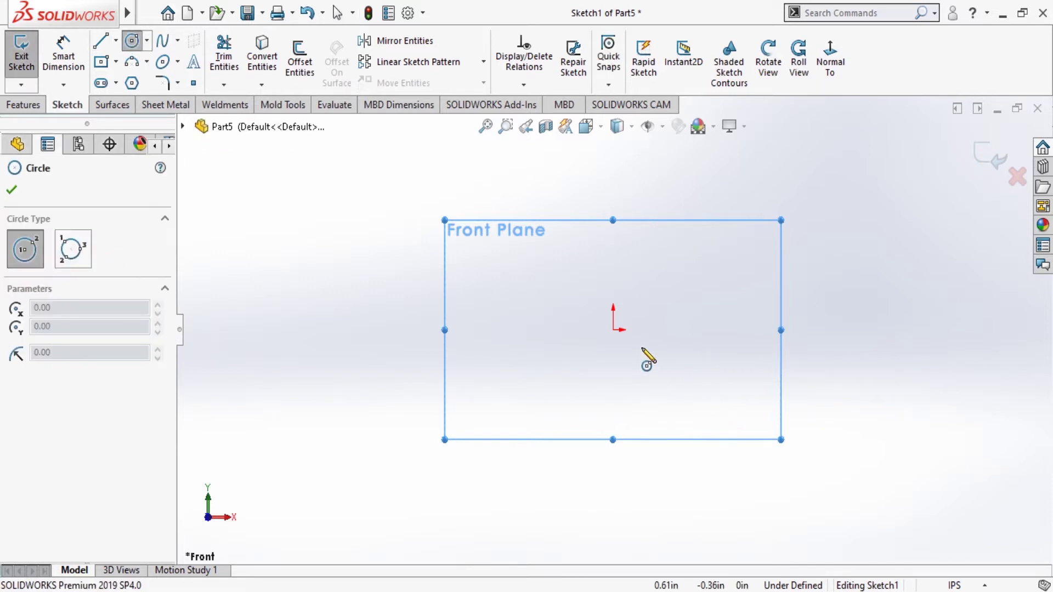
left_click(613, 330)
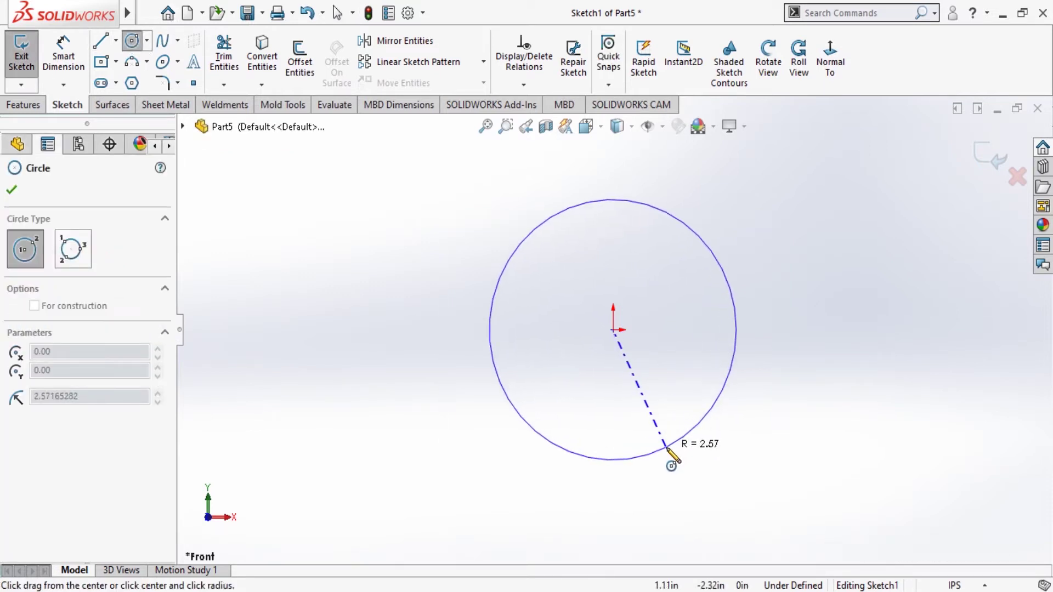
left_click(666, 448)
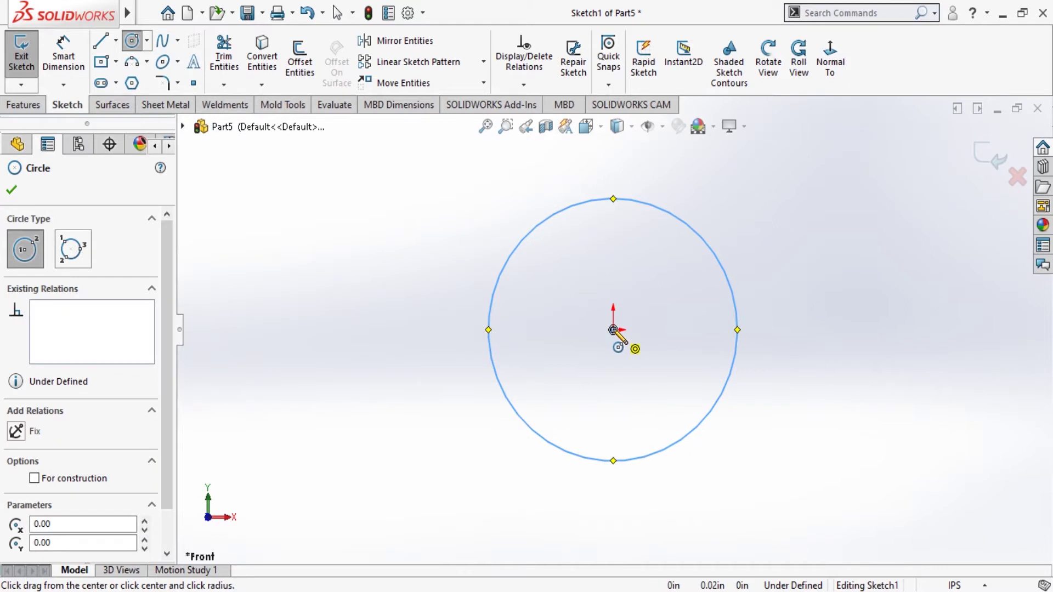
left_click(613, 329)
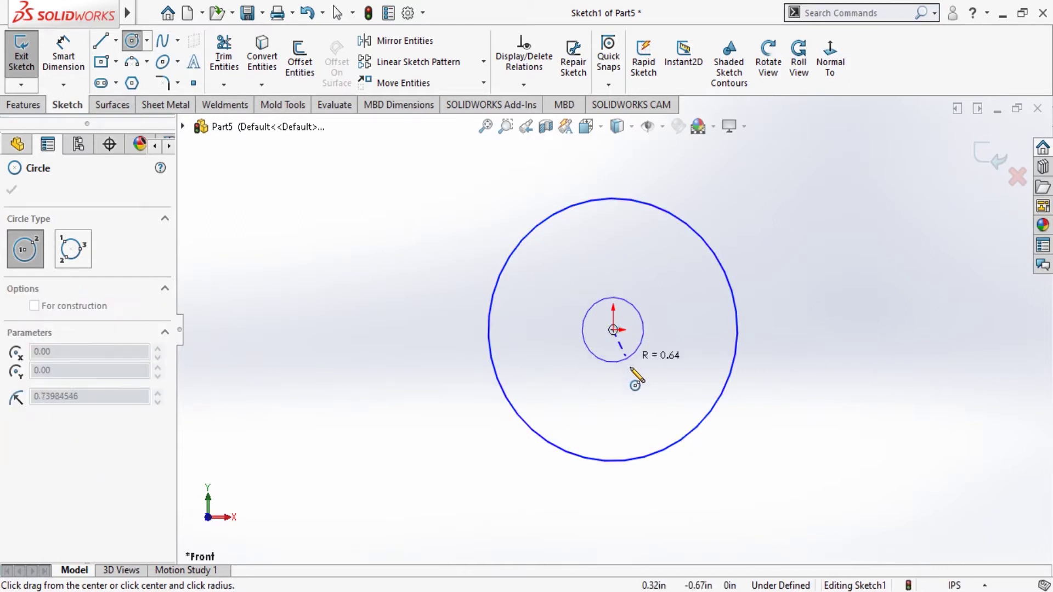
left_click(645, 405)
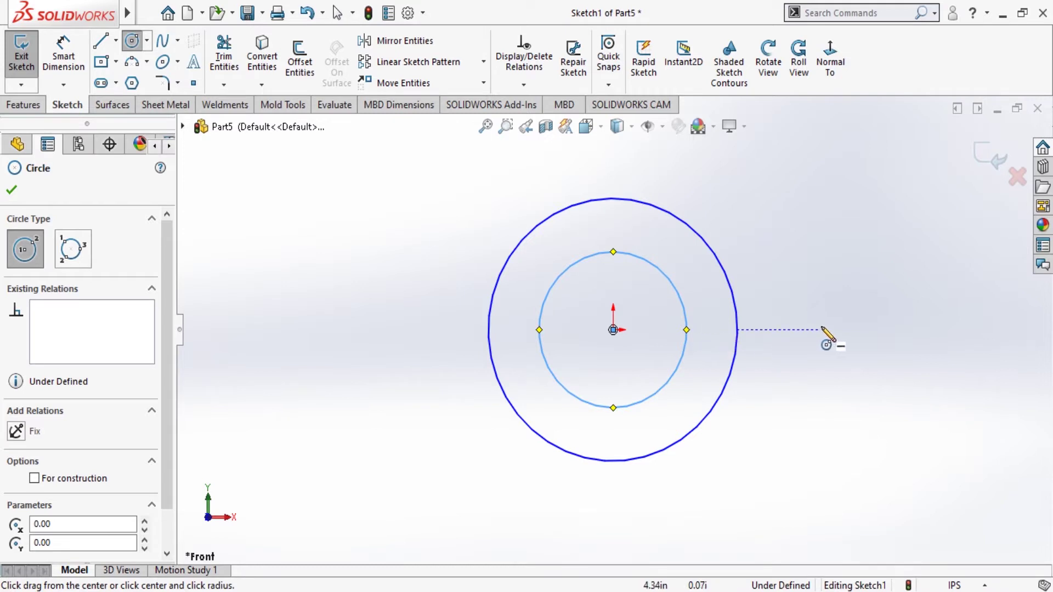
Draw concentric circle pairs centred to the right and left of the origin
left_click(902, 330)
left_click(923, 395)
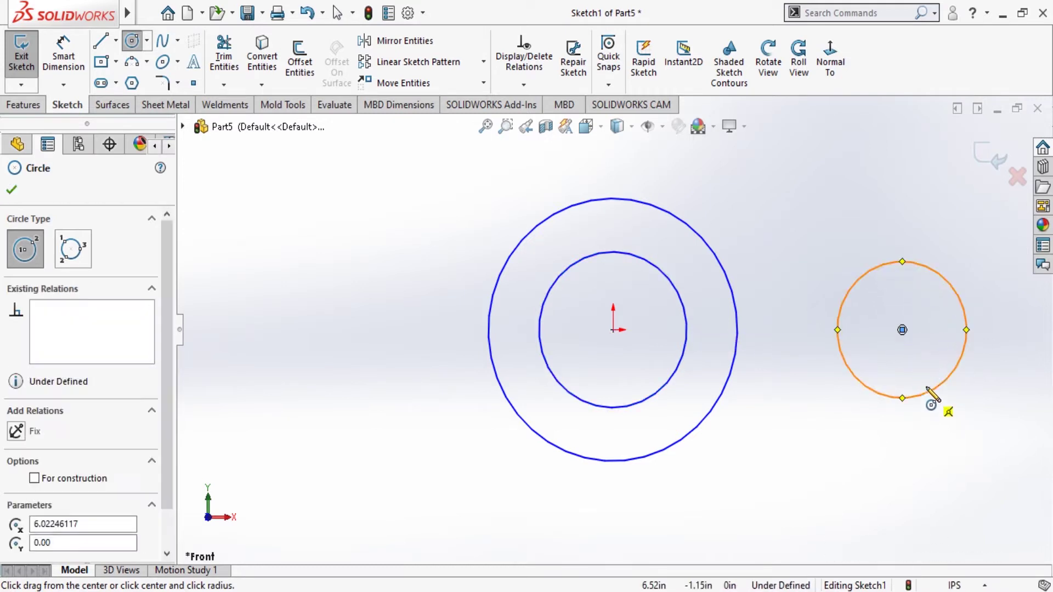
left_click(902, 329)
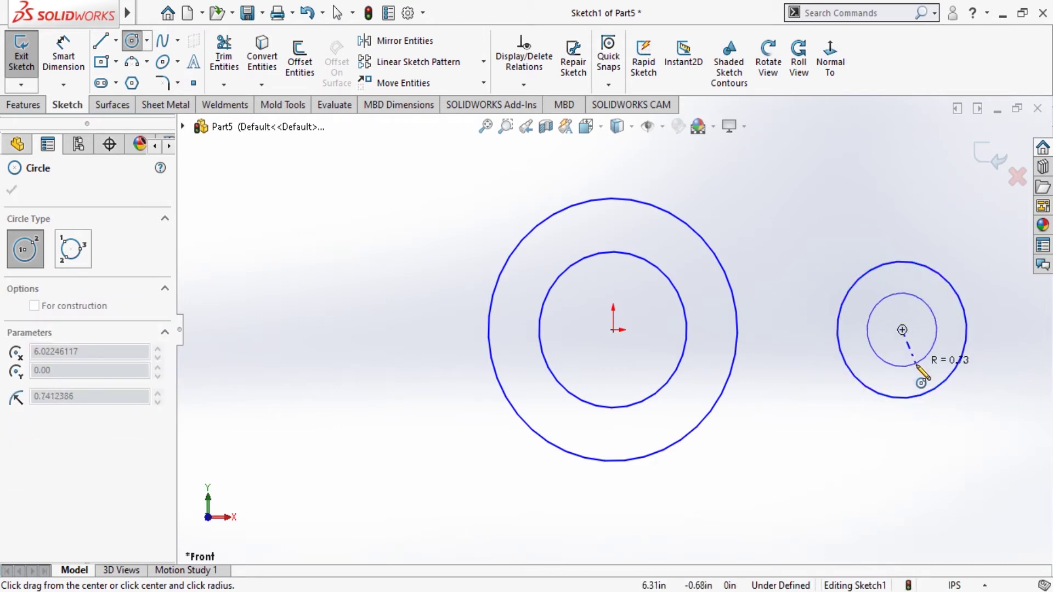
left_click(923, 362)
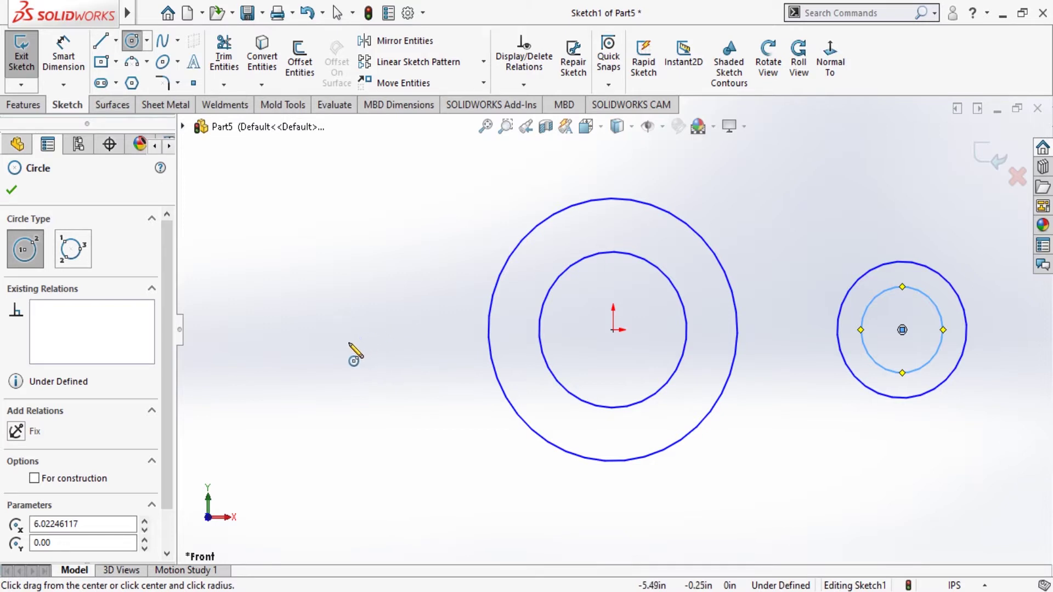
left_click(325, 330)
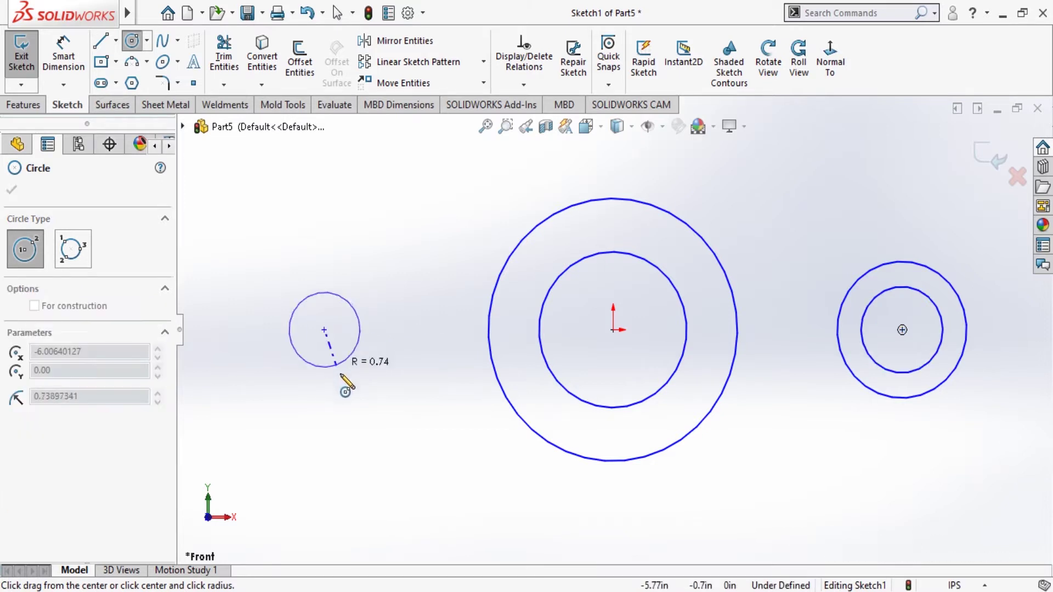
left_click(351, 406)
left_click(325, 330)
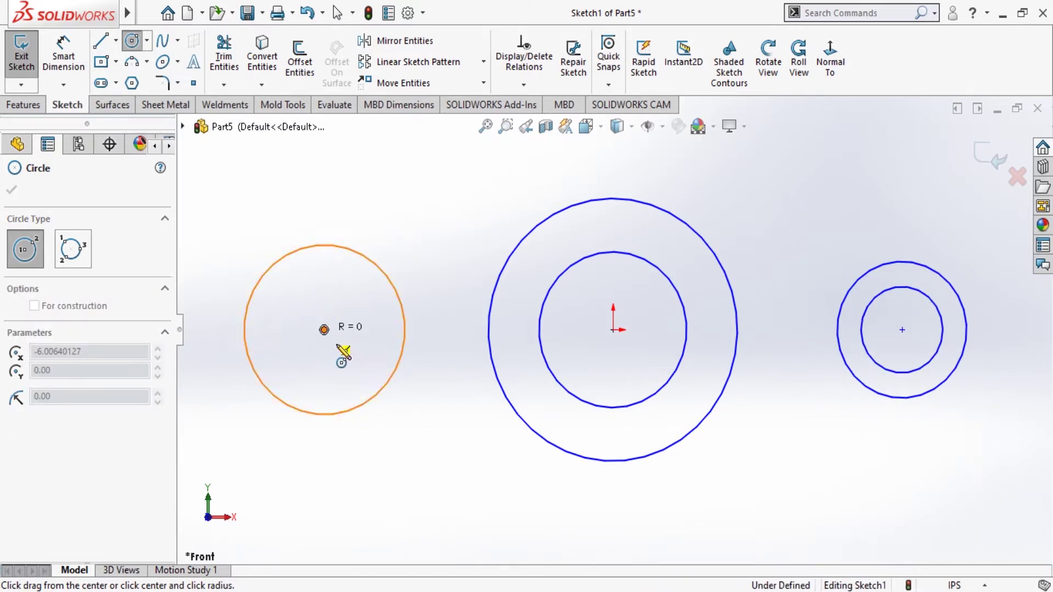
left_click(354, 378)
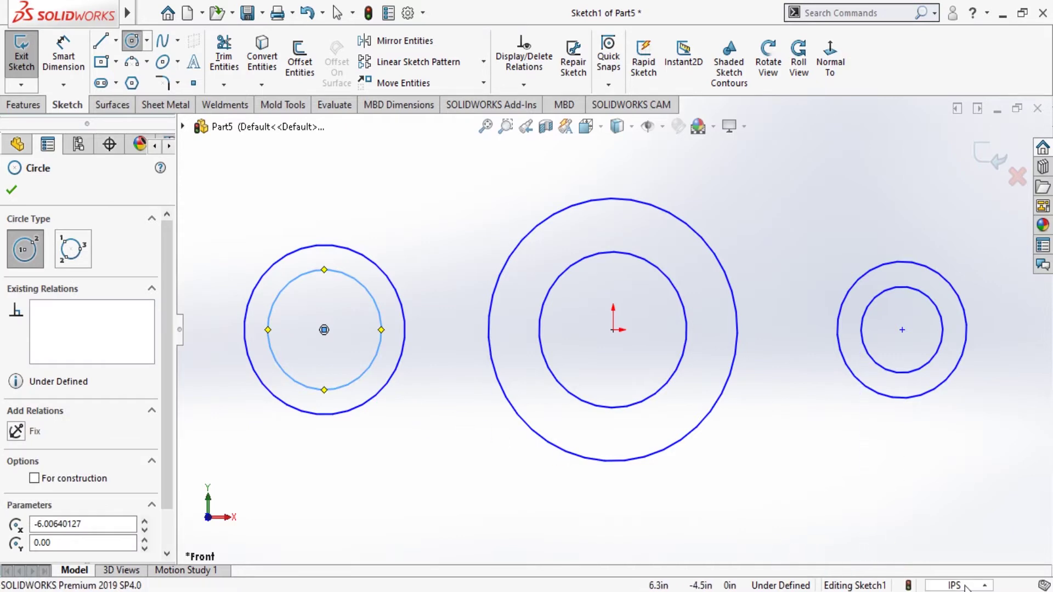
Exit the sketch, then reopen it for editing
key("Escape")
key("ctrl+b")
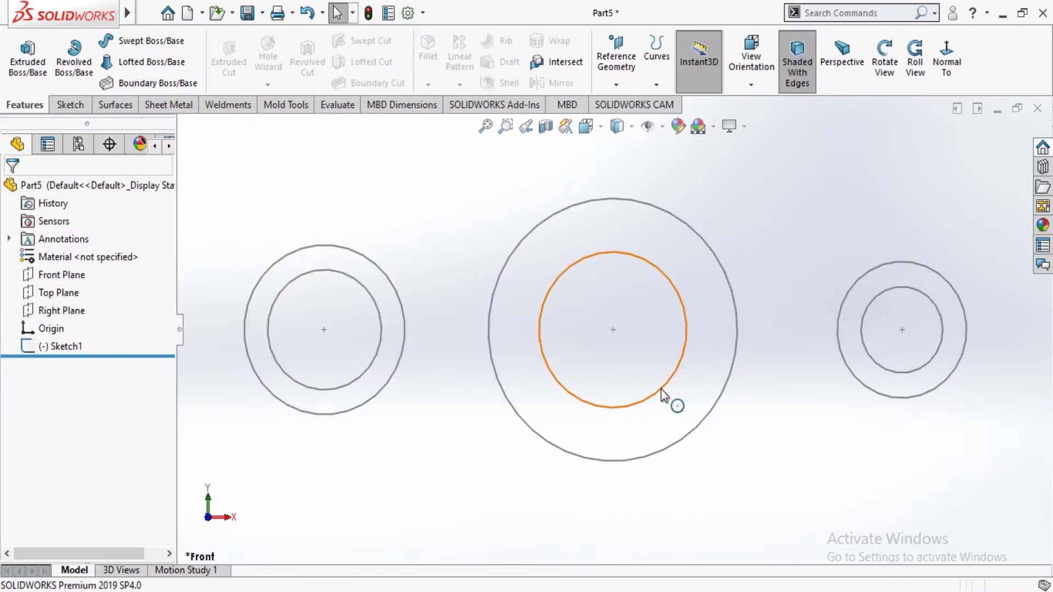
key("ctrl+z")
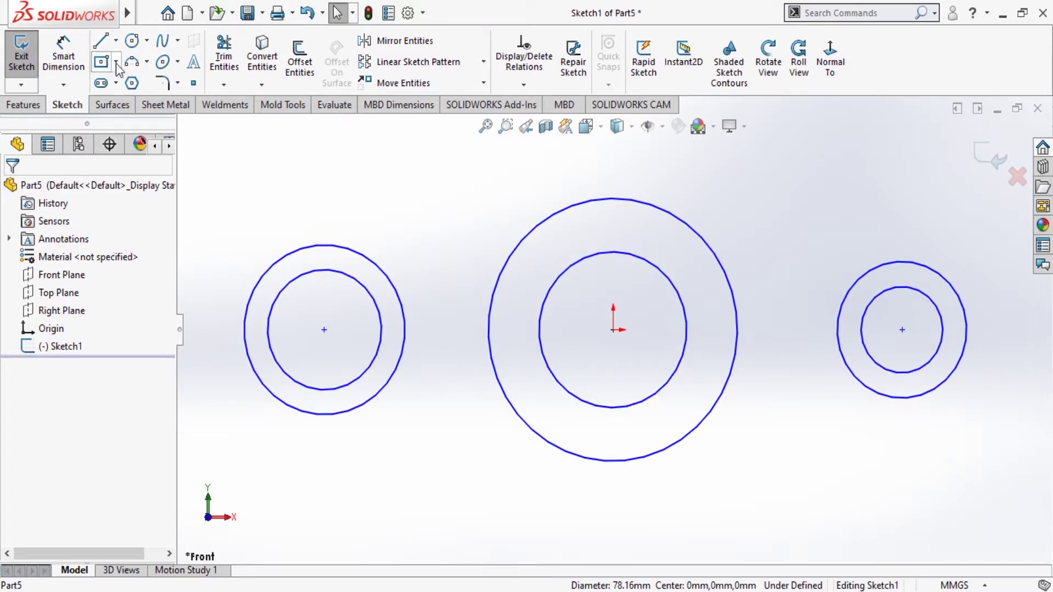
Dimension the central circles to Ø50 mm outer and Ø30 mm inner
left_click(63, 59)
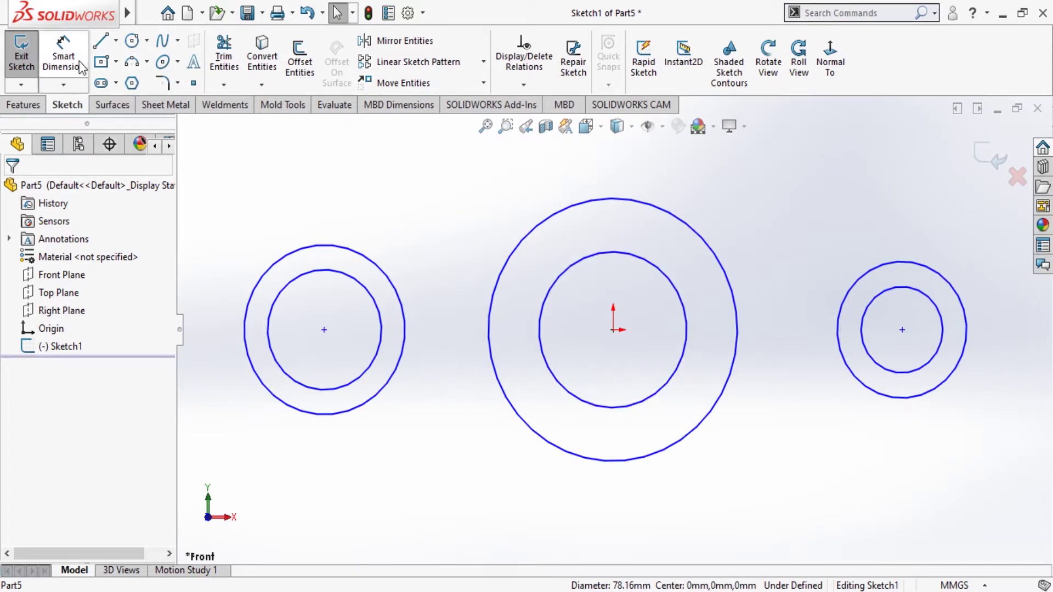
left_click(543, 444)
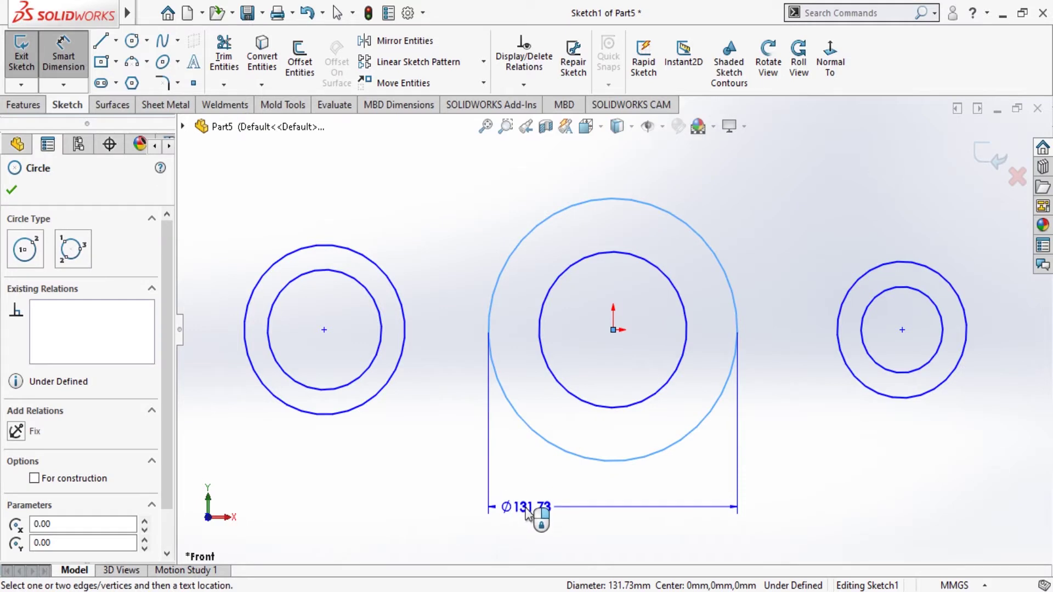
left_click(528, 514)
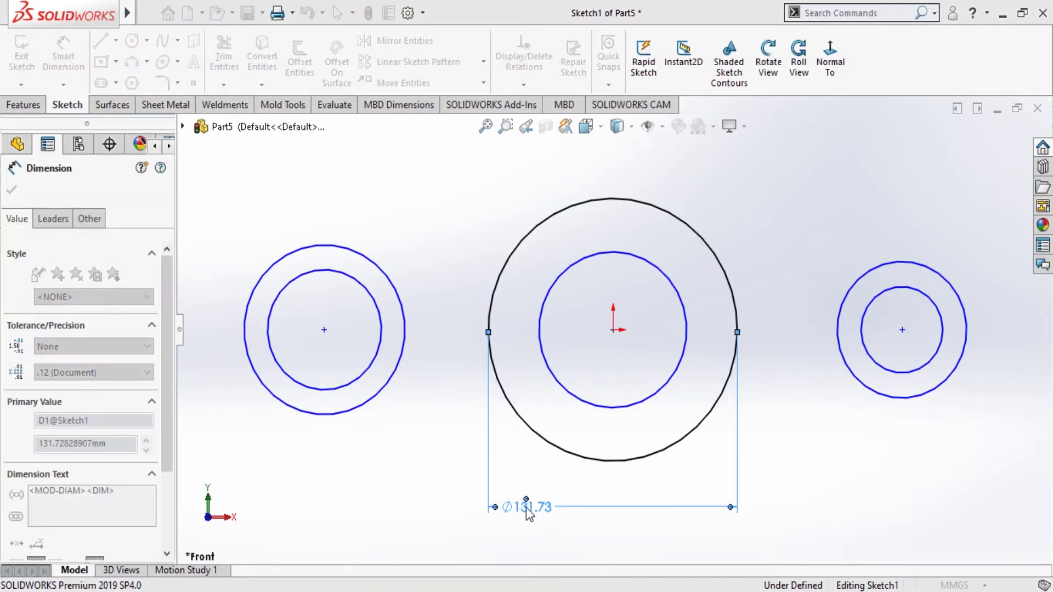
type("50")
key("Return")
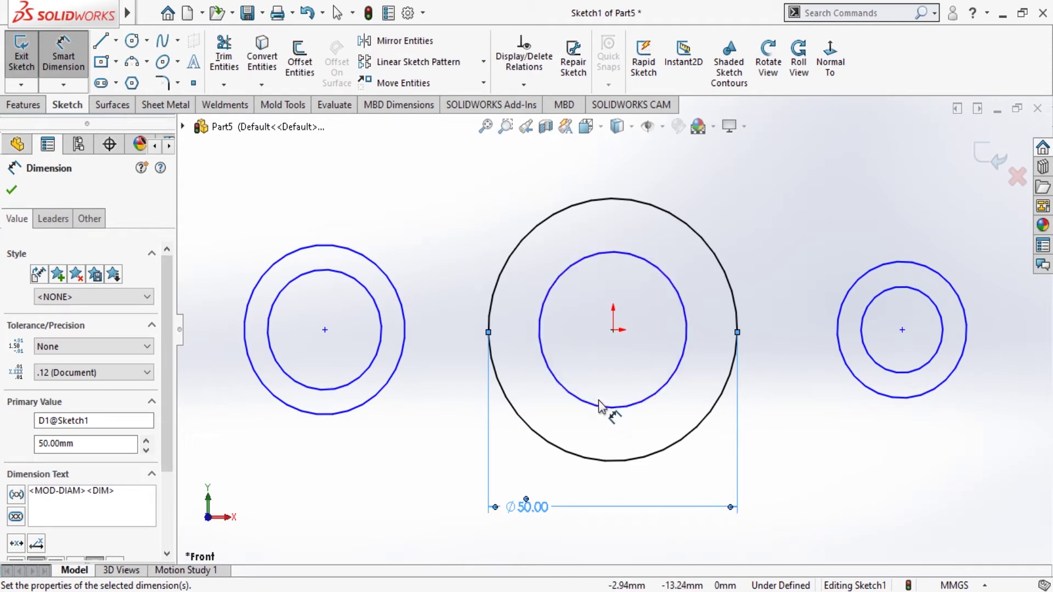
left_click(604, 406)
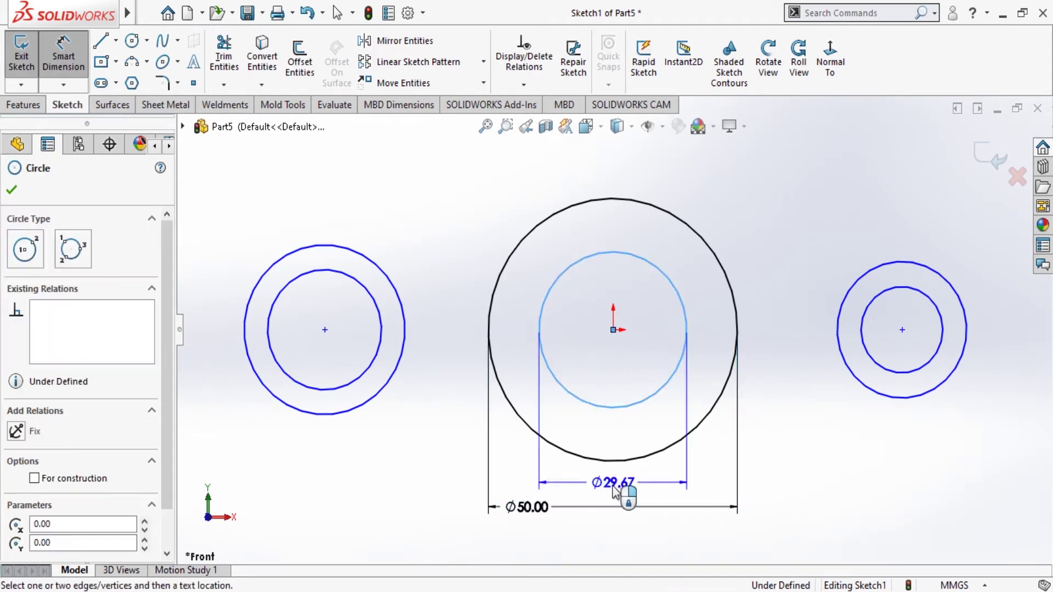
left_click(614, 493)
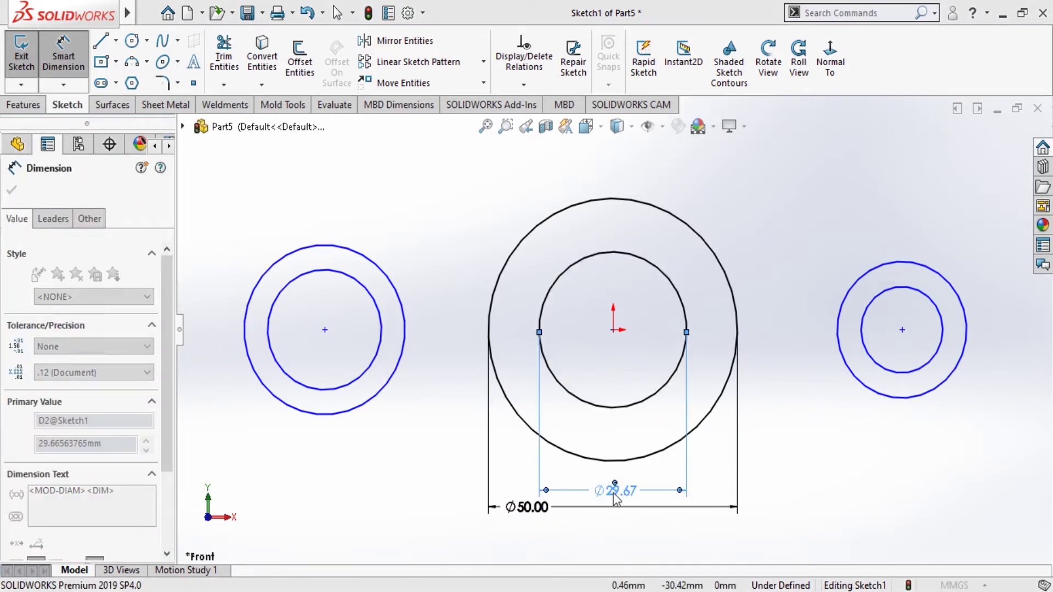
type("30")
key("Return")
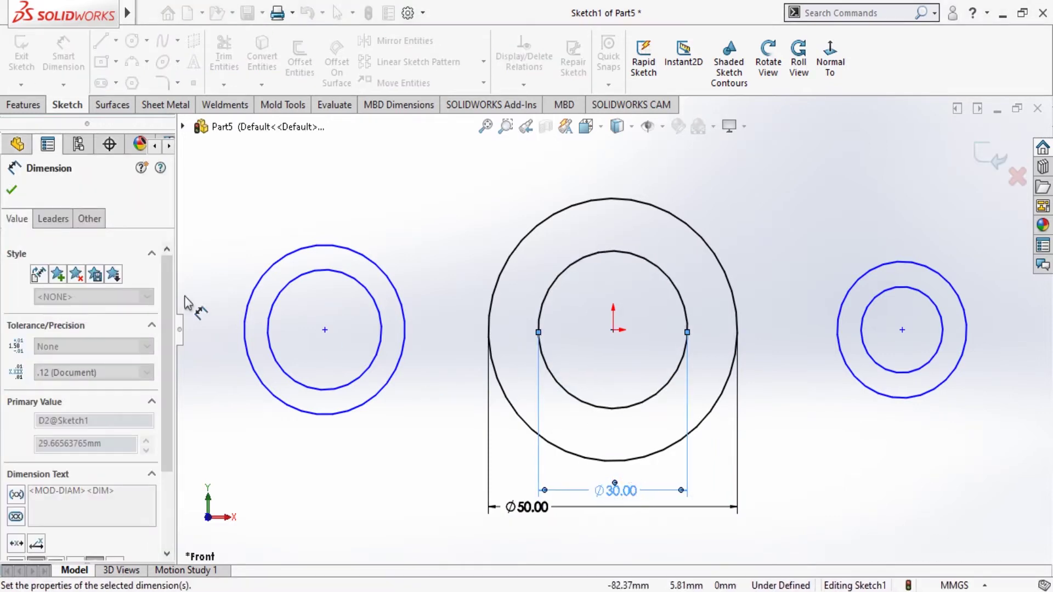
left_click(12, 191)
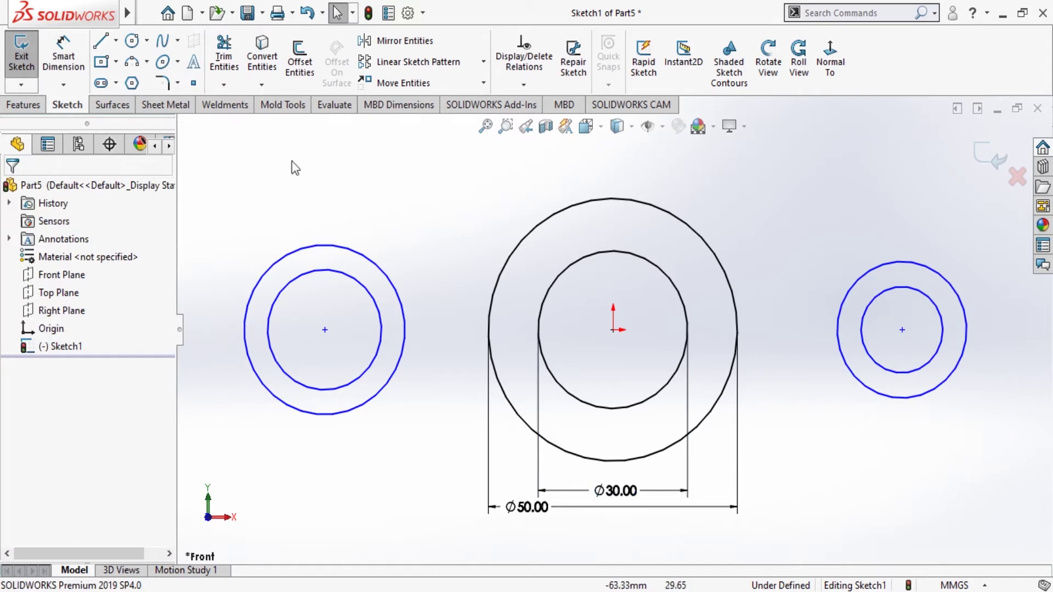
left_click(116, 40)
Draw a horizontal centerline from the left circle centre to the right circle centre
left_click(134, 66)
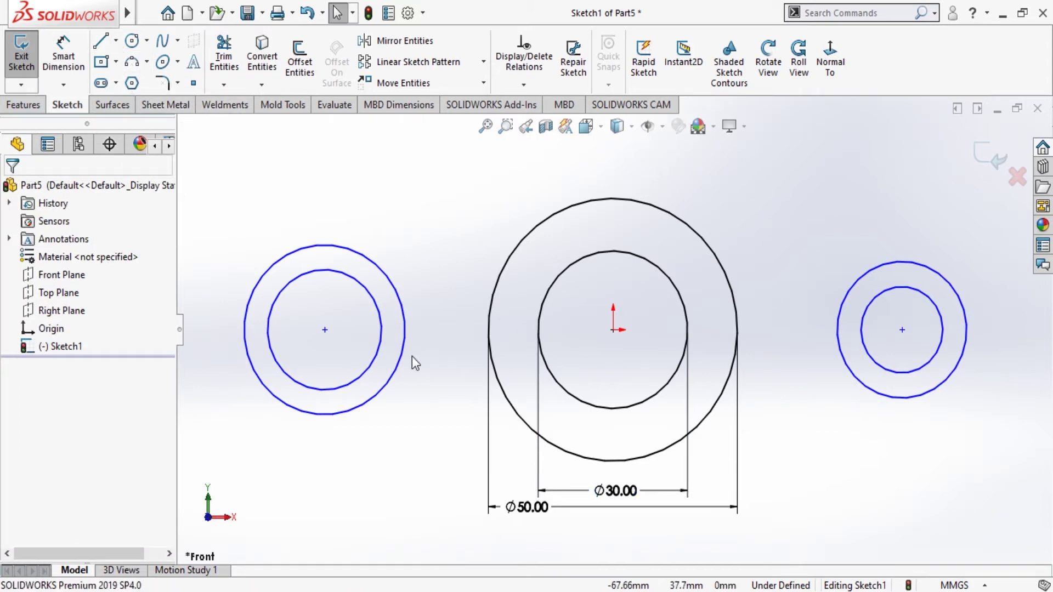
left_click(325, 329)
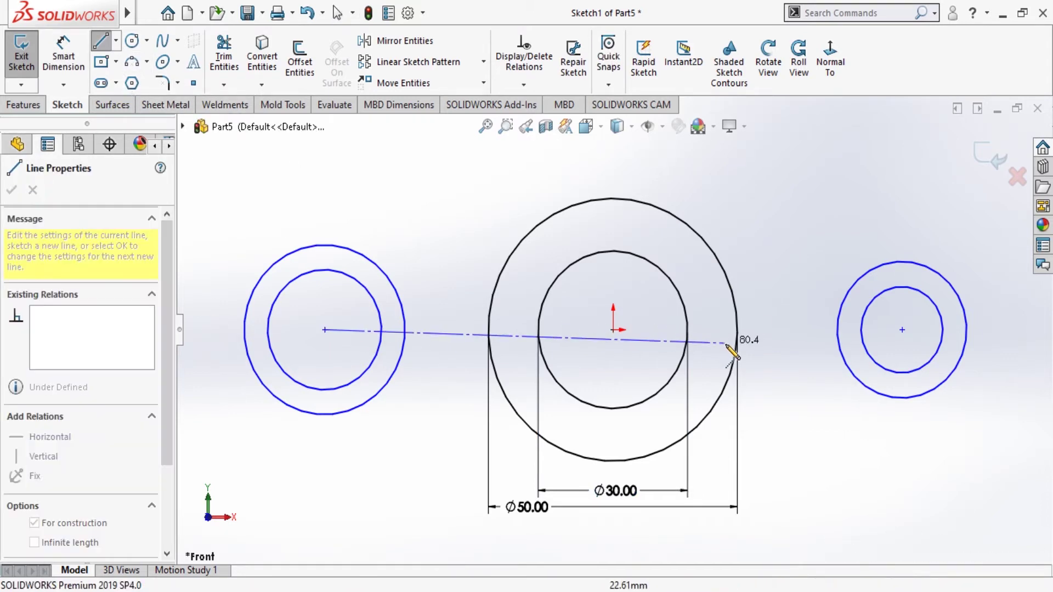
left_click(901, 330)
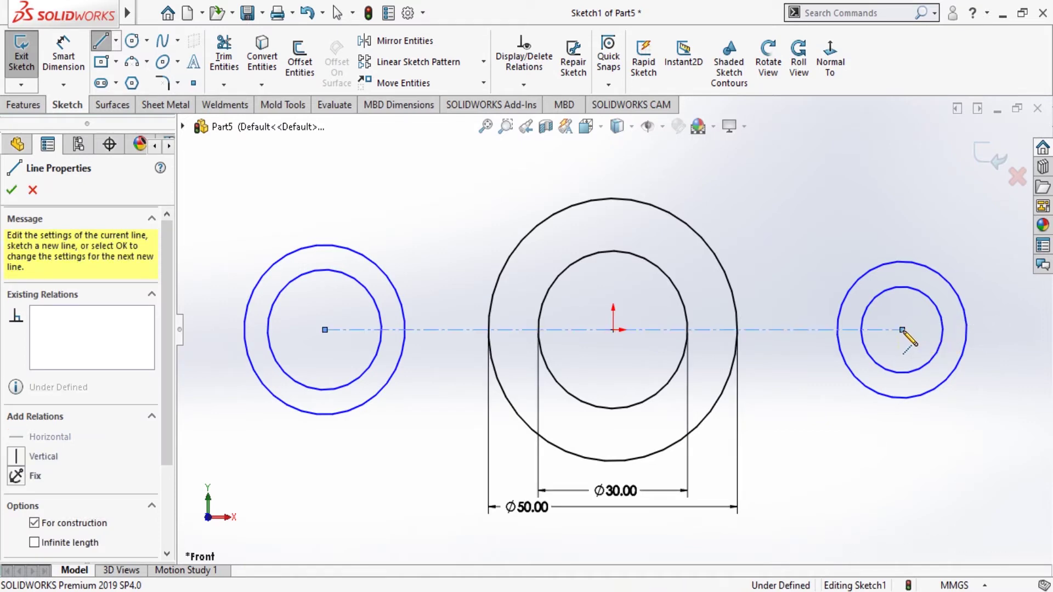
key("Escape")
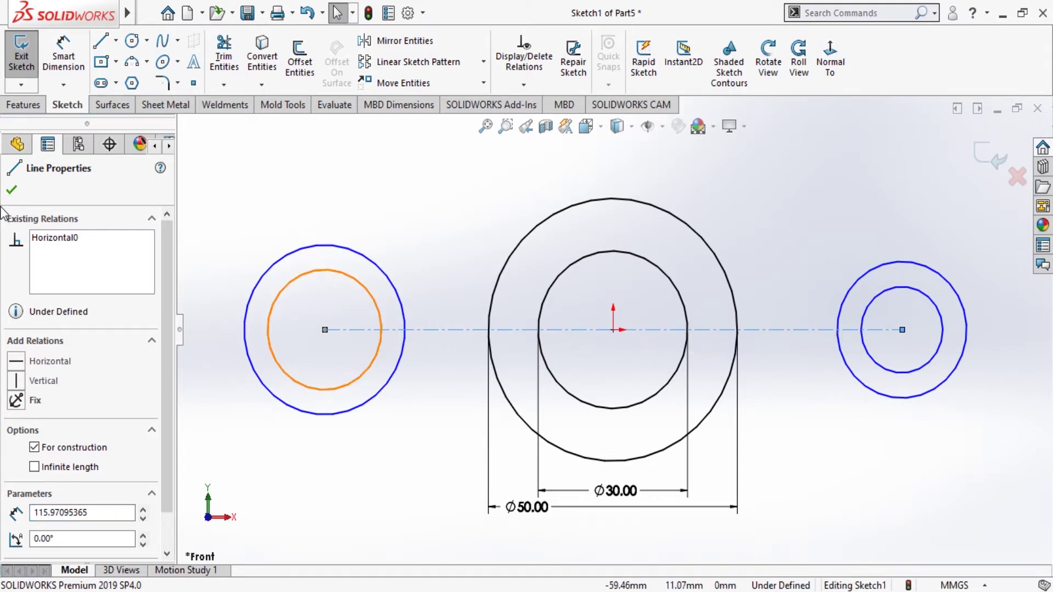
left_click(11, 192)
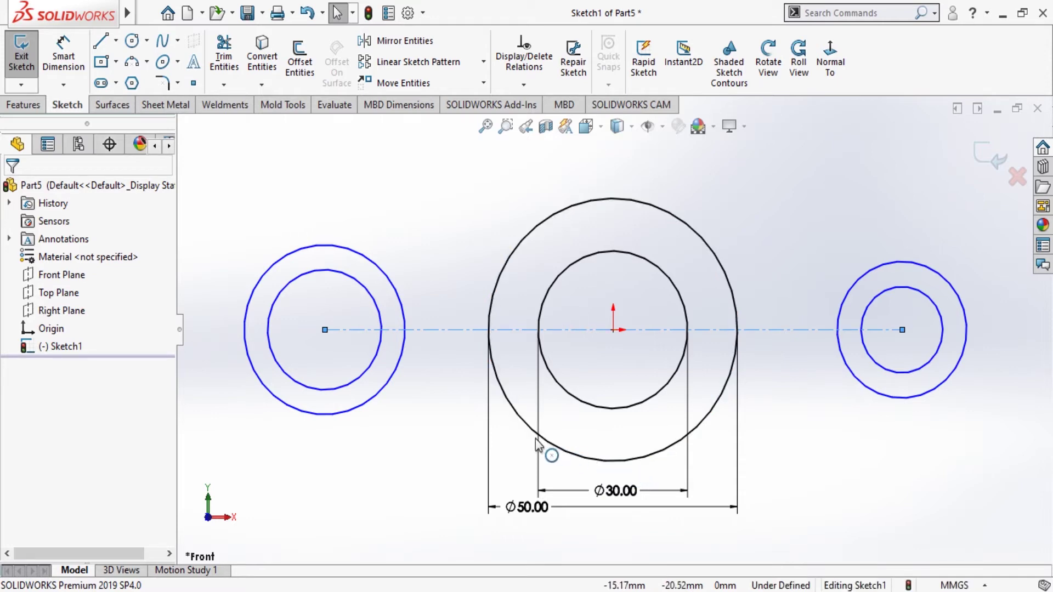
Dimension the right and left circle centres each 35 mm horizontally from the origin
left_click(65, 62)
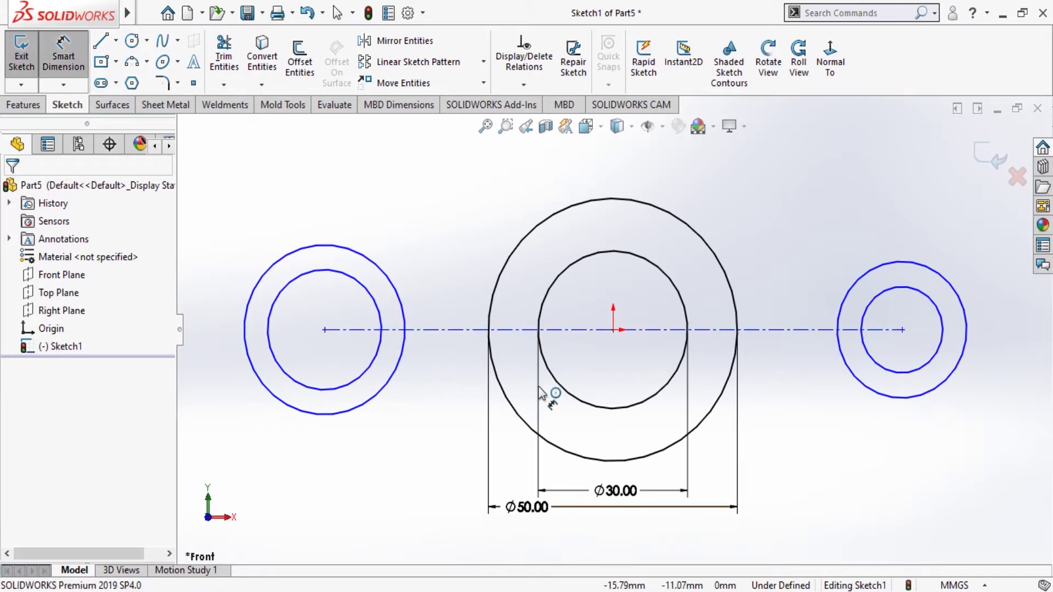
left_click(613, 330)
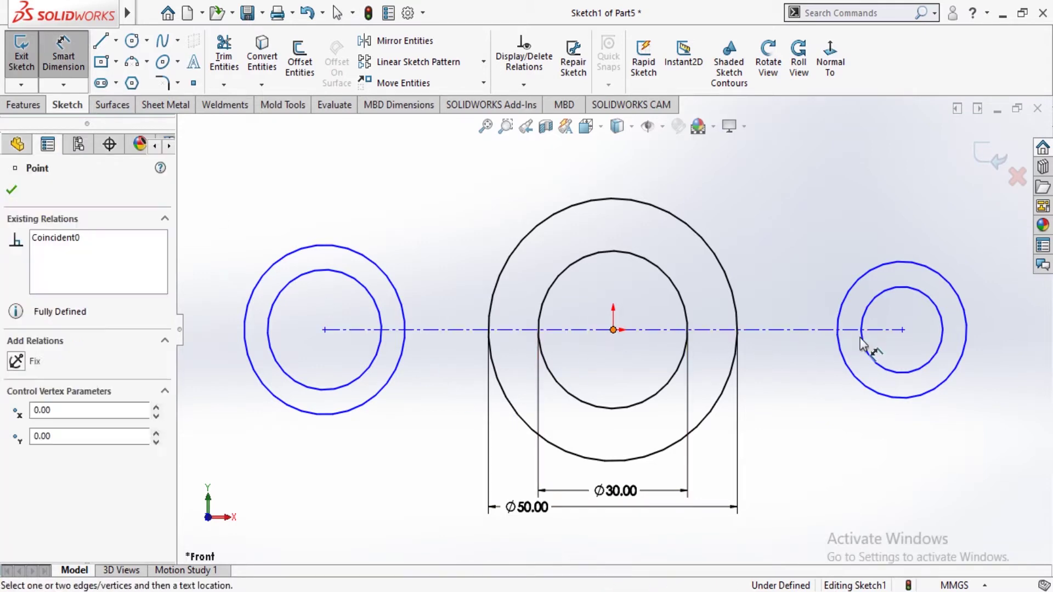
left_click(902, 330)
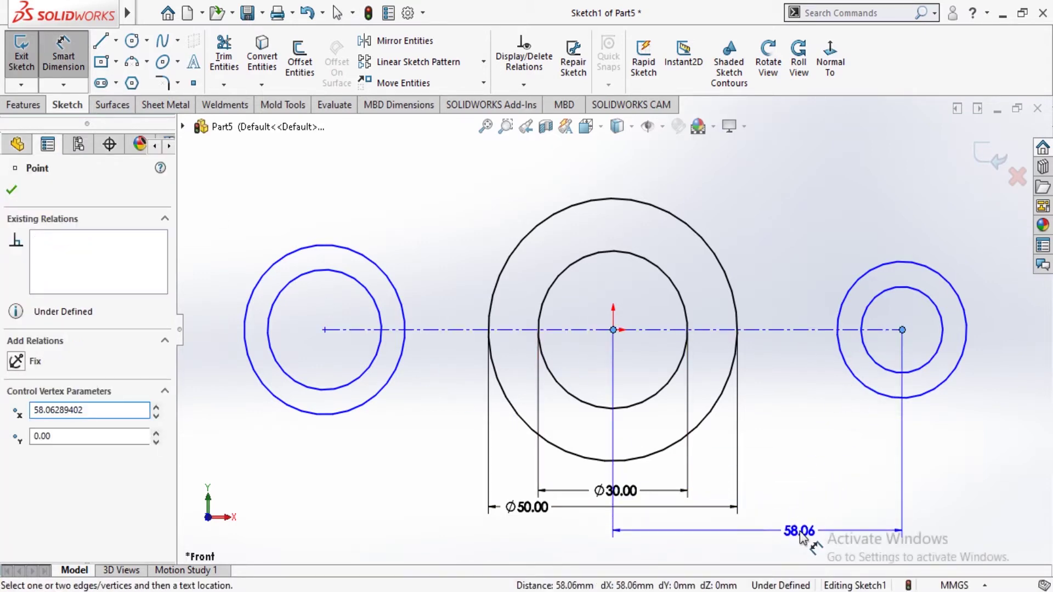
left_click(815, 531)
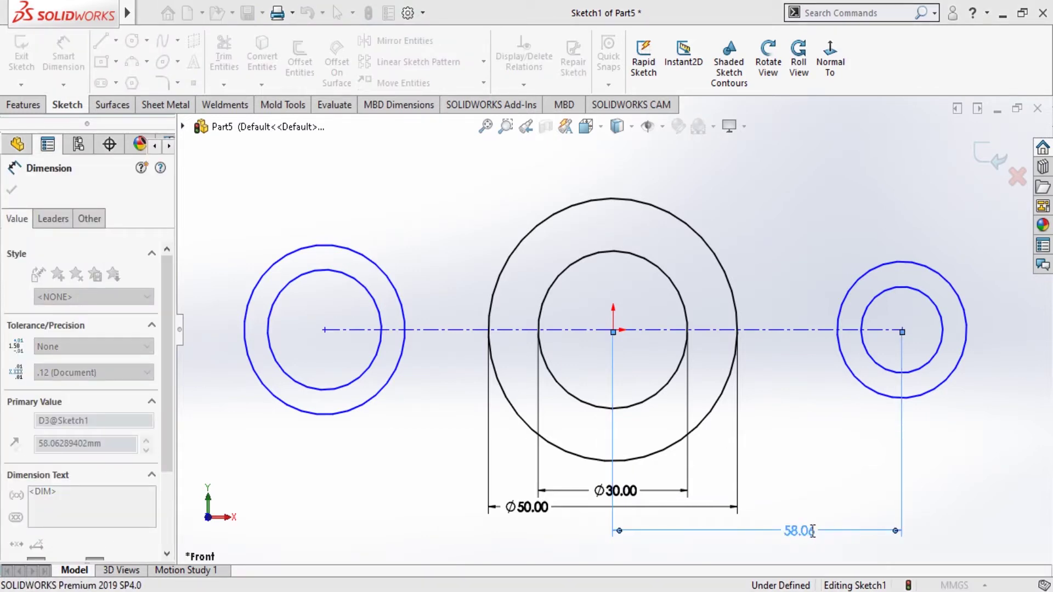
type("35")
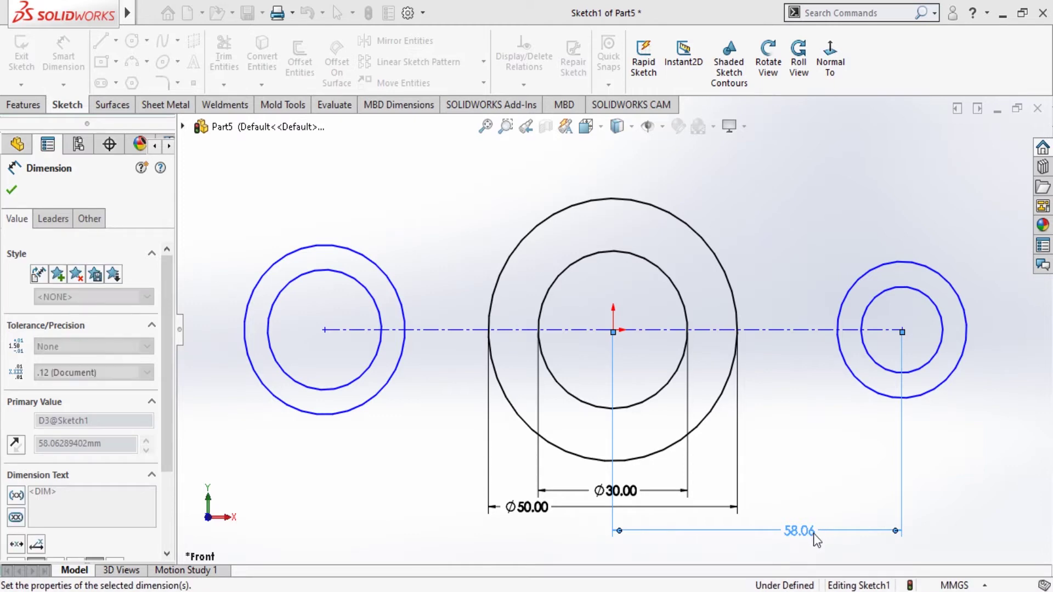
key("Return")
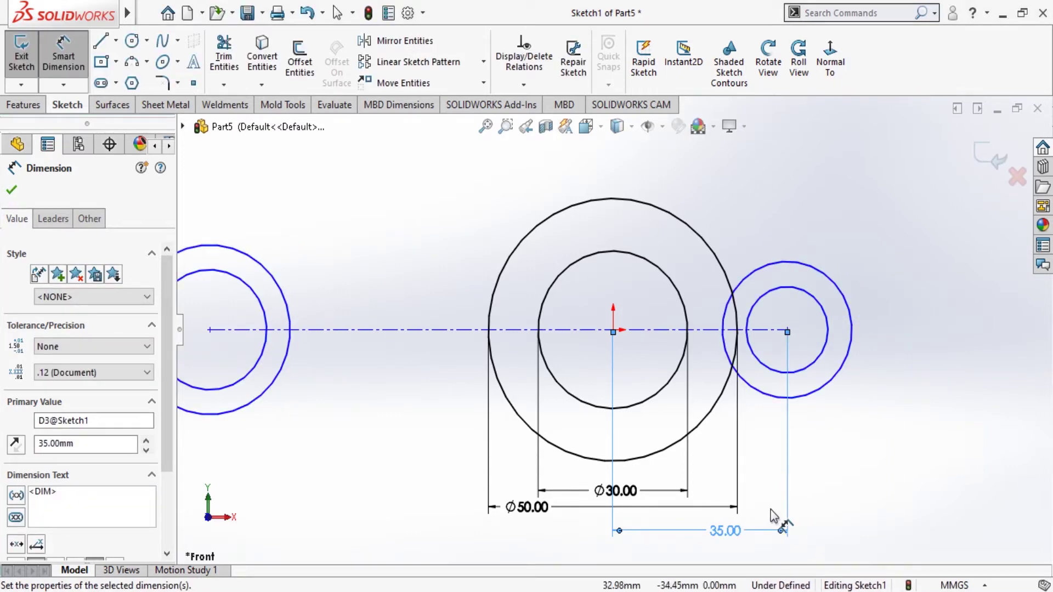
left_click(210, 329)
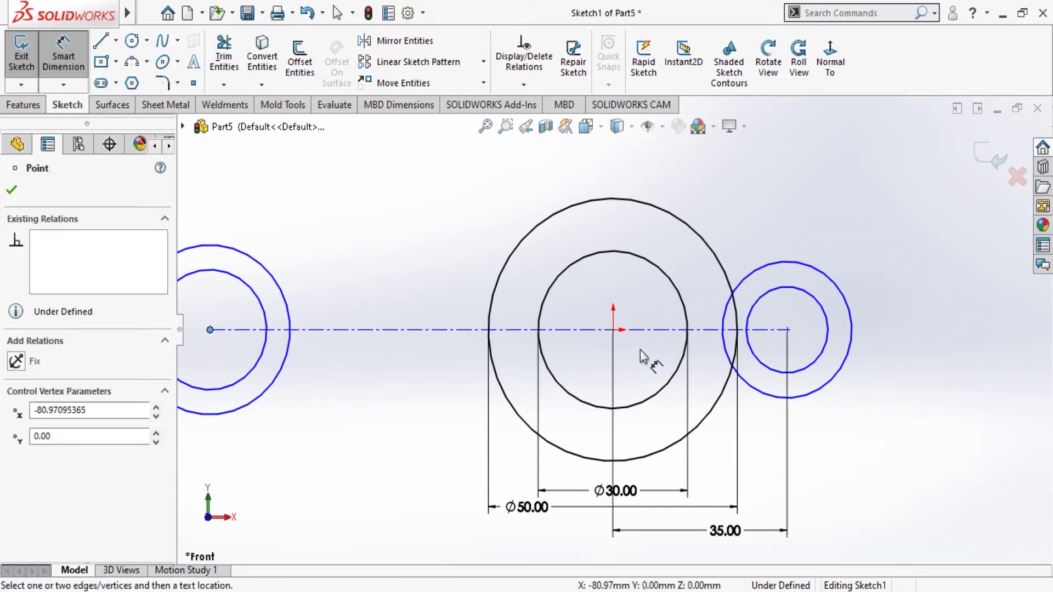
left_click(613, 331)
left_click(404, 542)
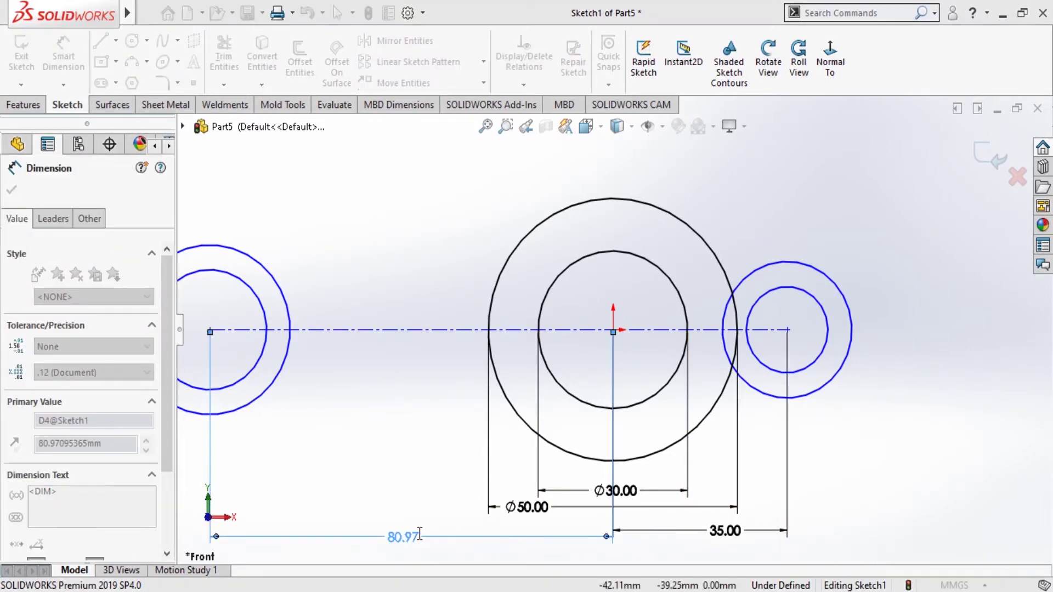
type("35")
key("Return")
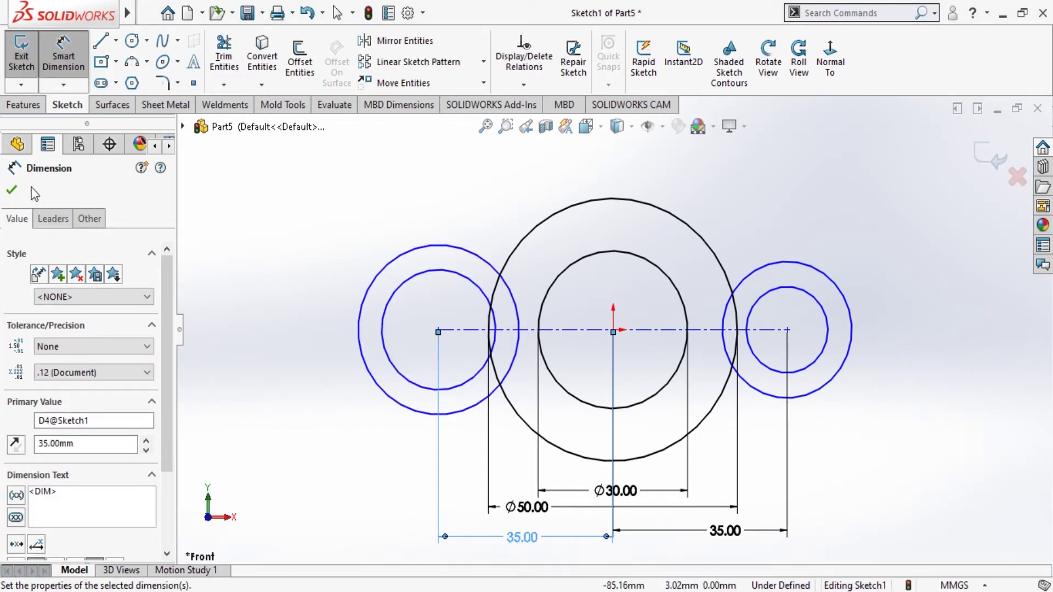
left_click(12, 192)
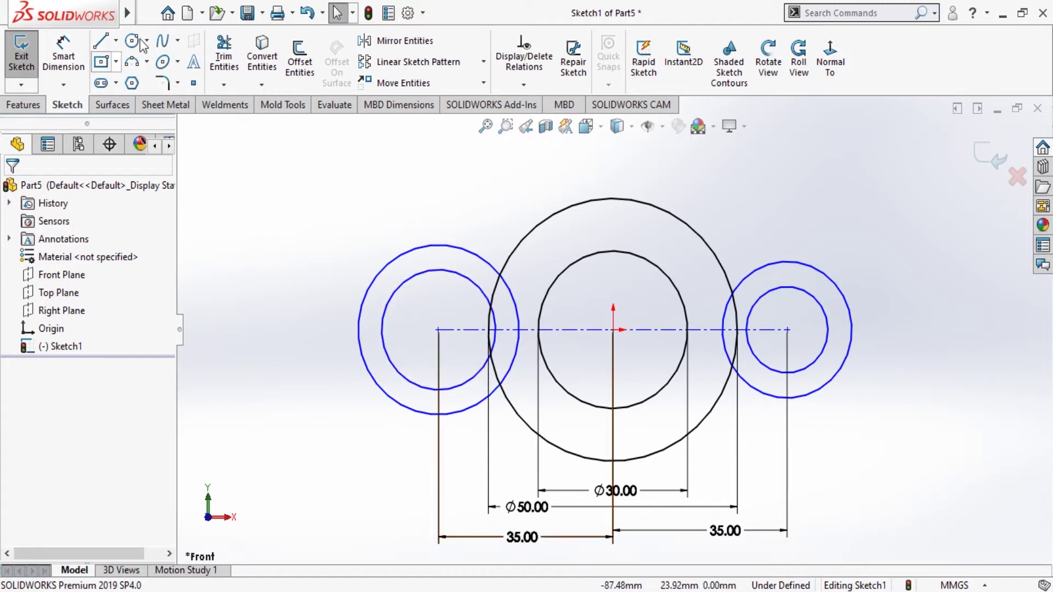
Dimension both side inner circles to Ø10 mm
left_click(64, 54)
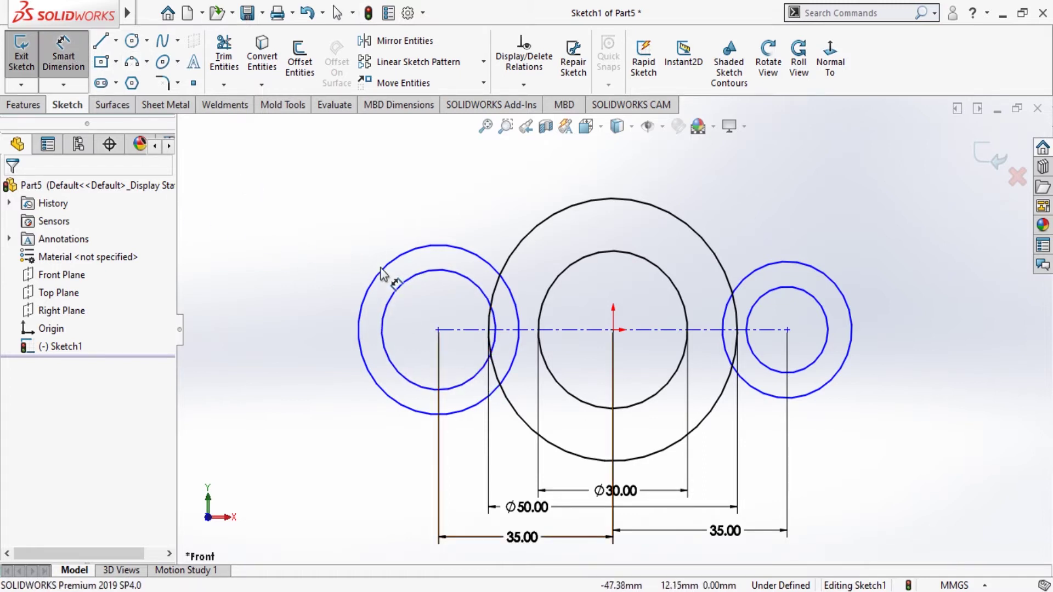
left_click(400, 298)
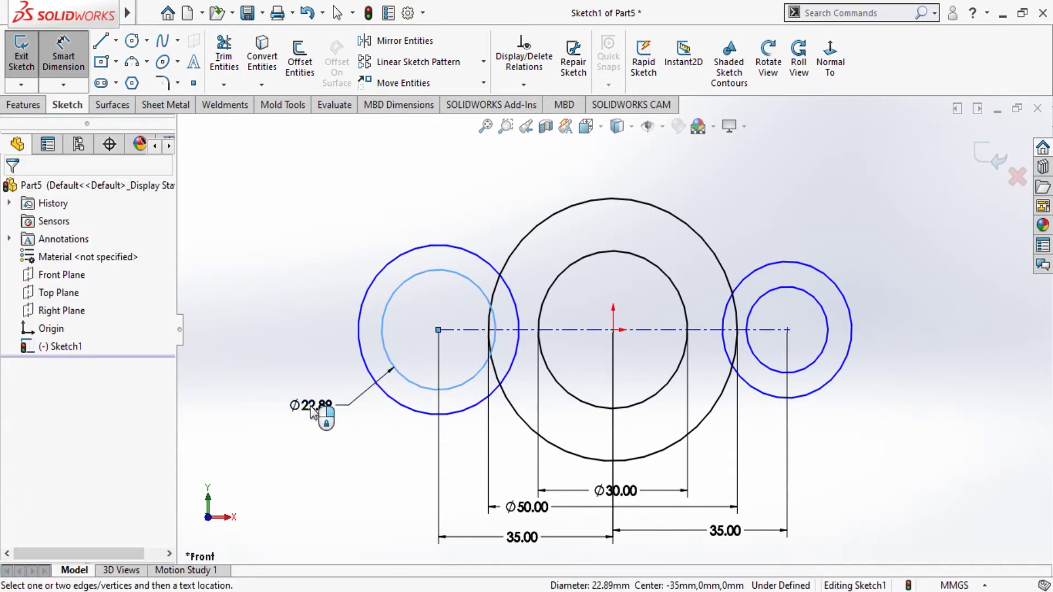
left_click(311, 410)
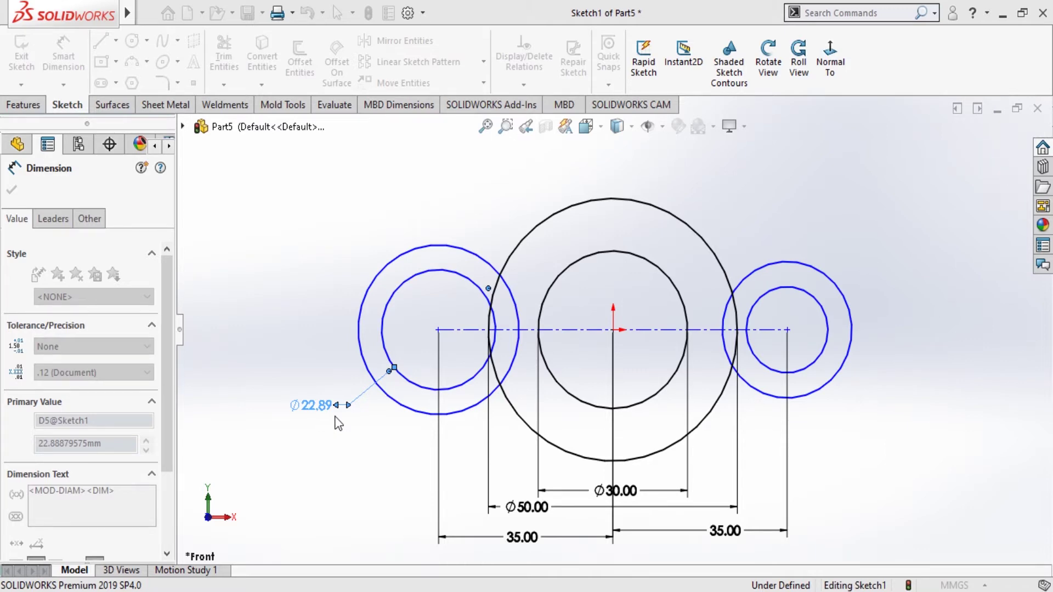
type("10")
key("Return")
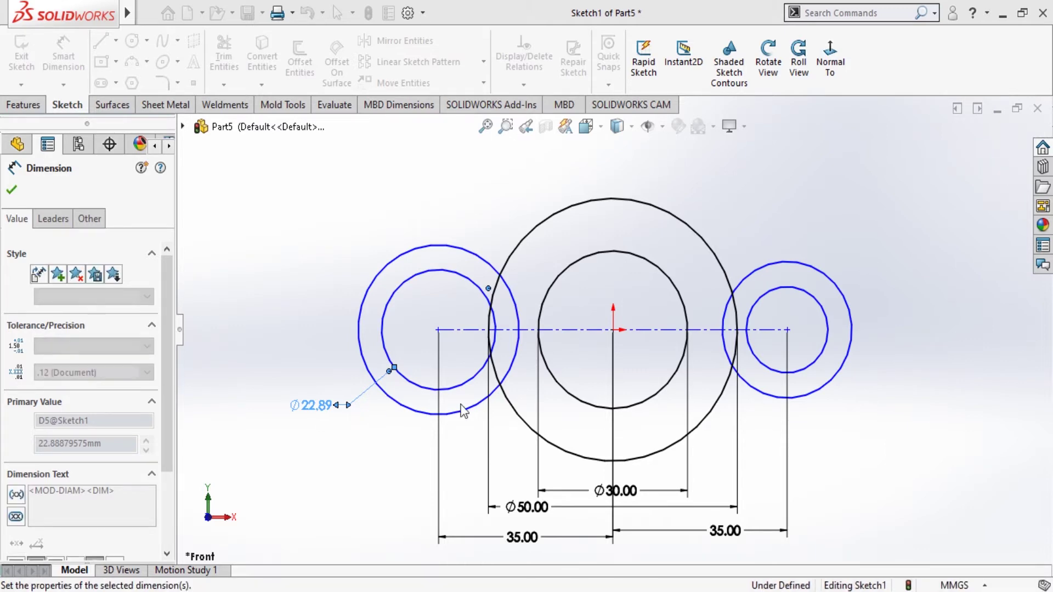
left_click(817, 362)
left_click(908, 408)
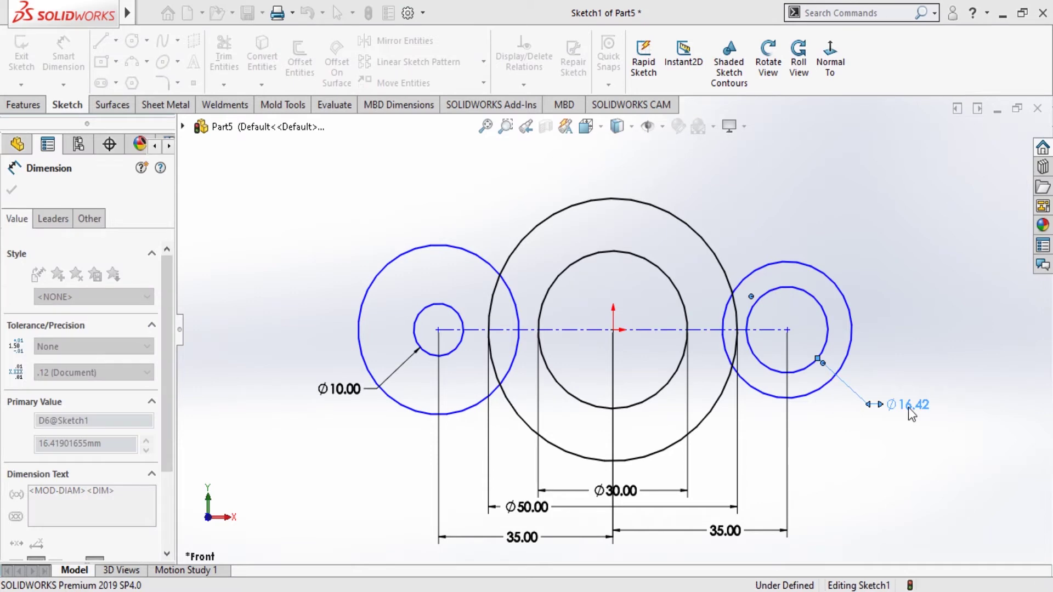
type("10")
key("Return")
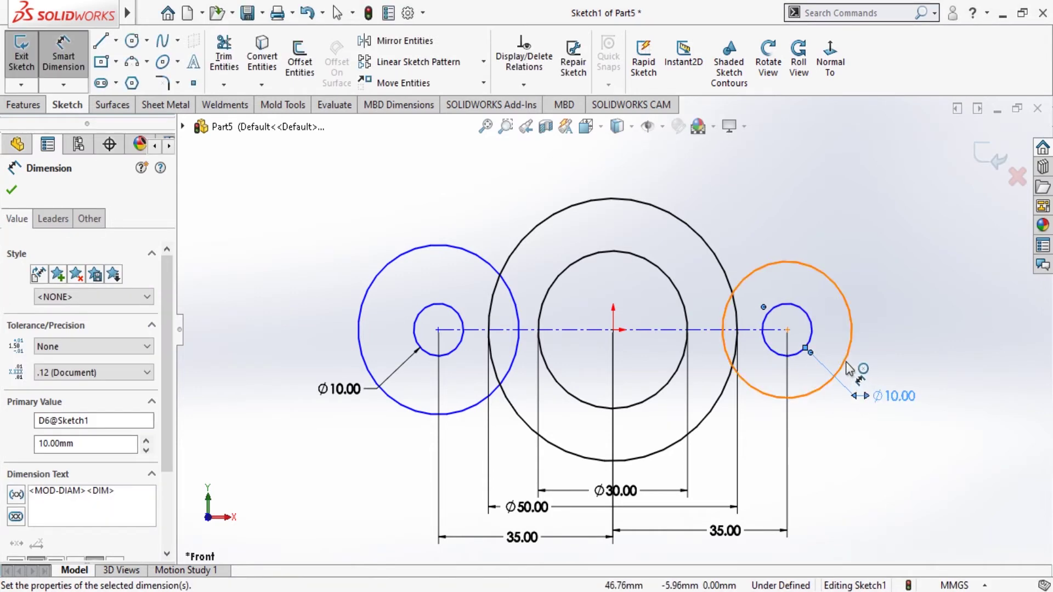
Dimension both side outer circles to Ø20 mm
left_click(849, 352)
left_click(937, 337)
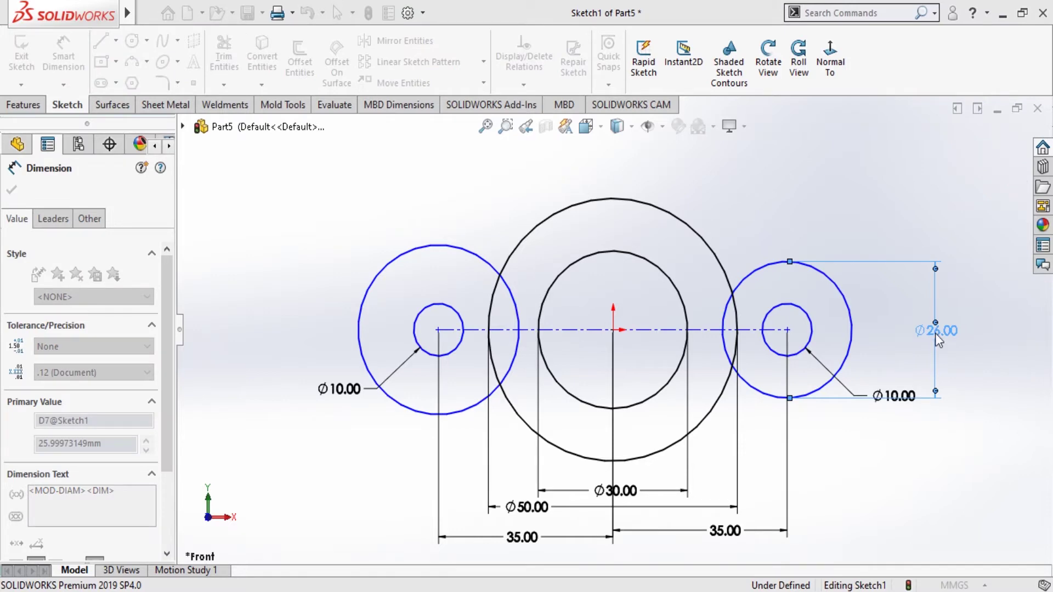
type("20")
key("Return")
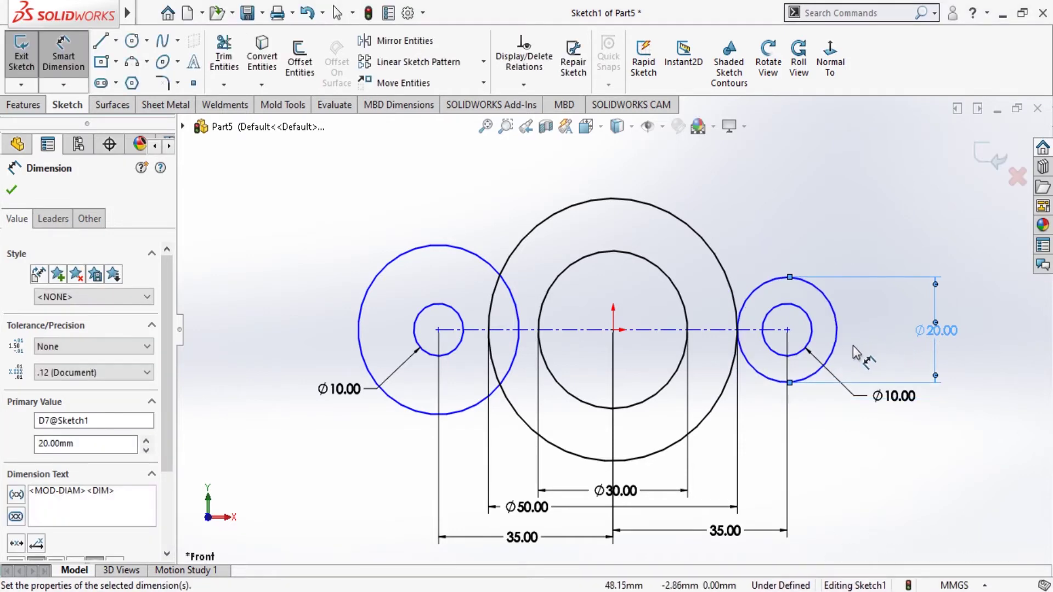
left_click(358, 336)
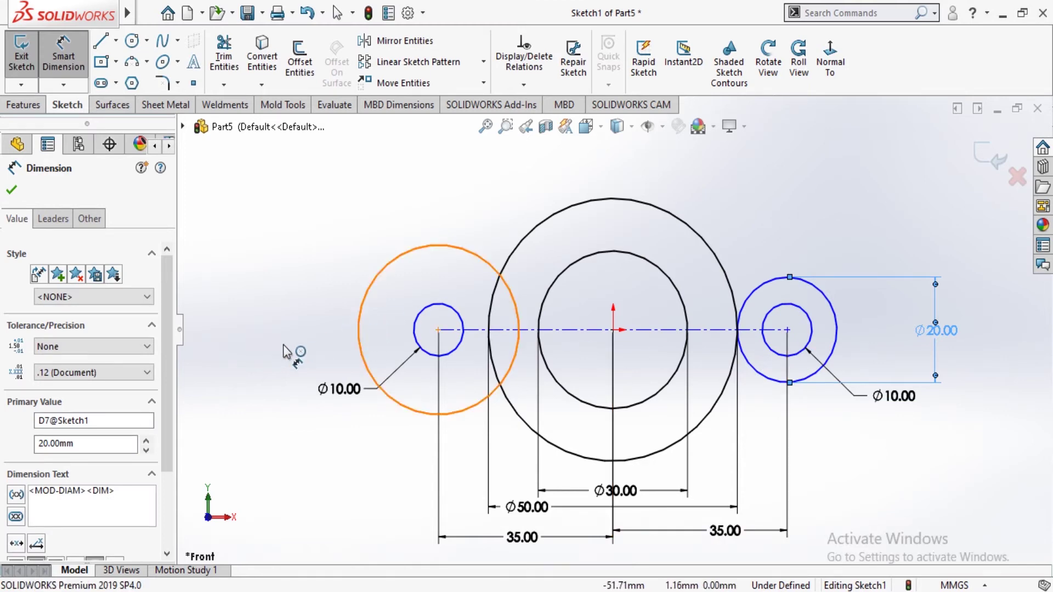
left_click(272, 351)
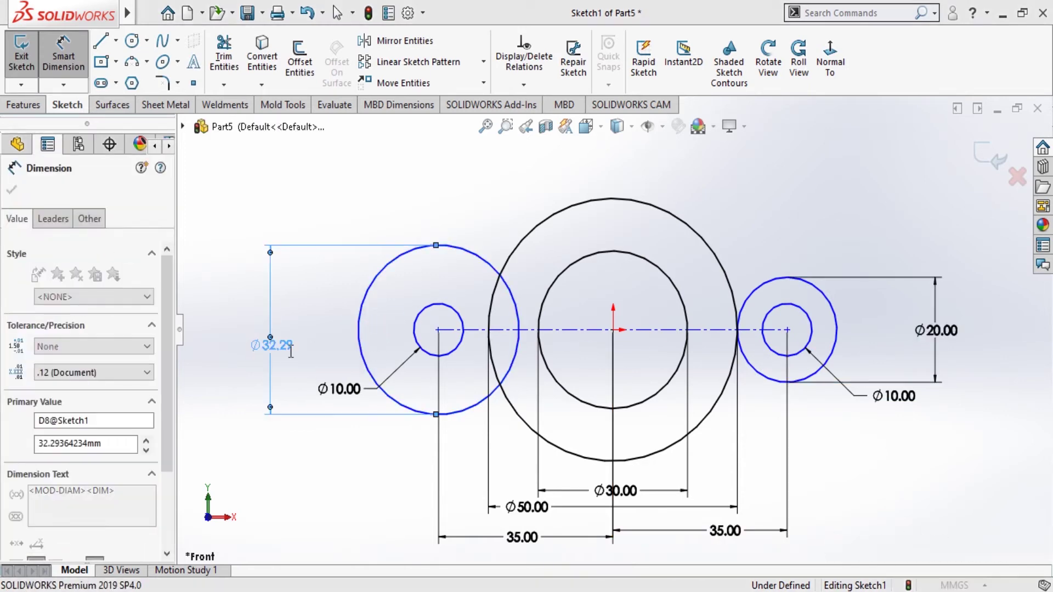
type("20")
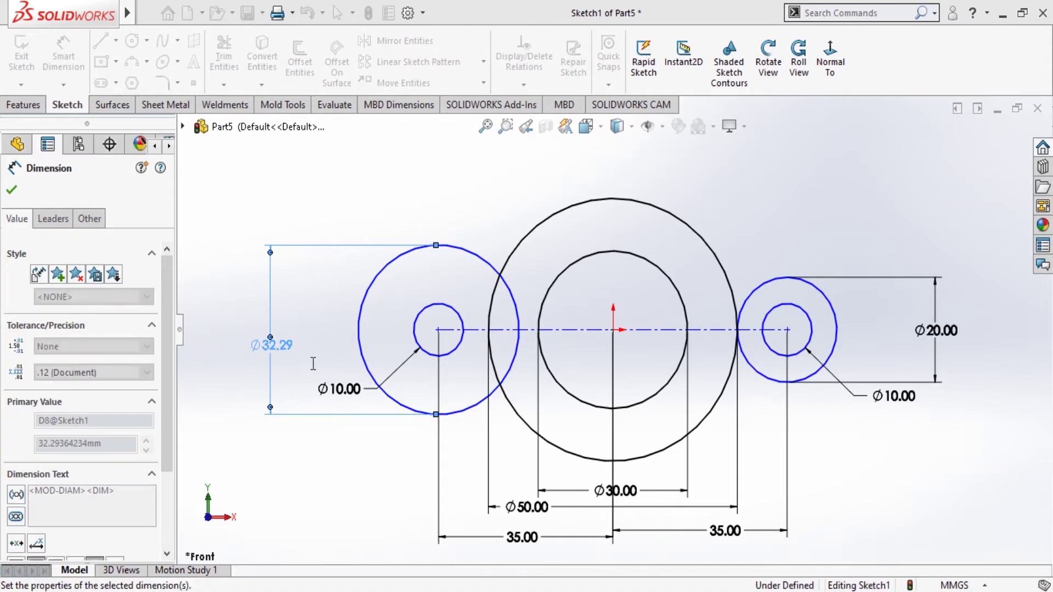
key("Return")
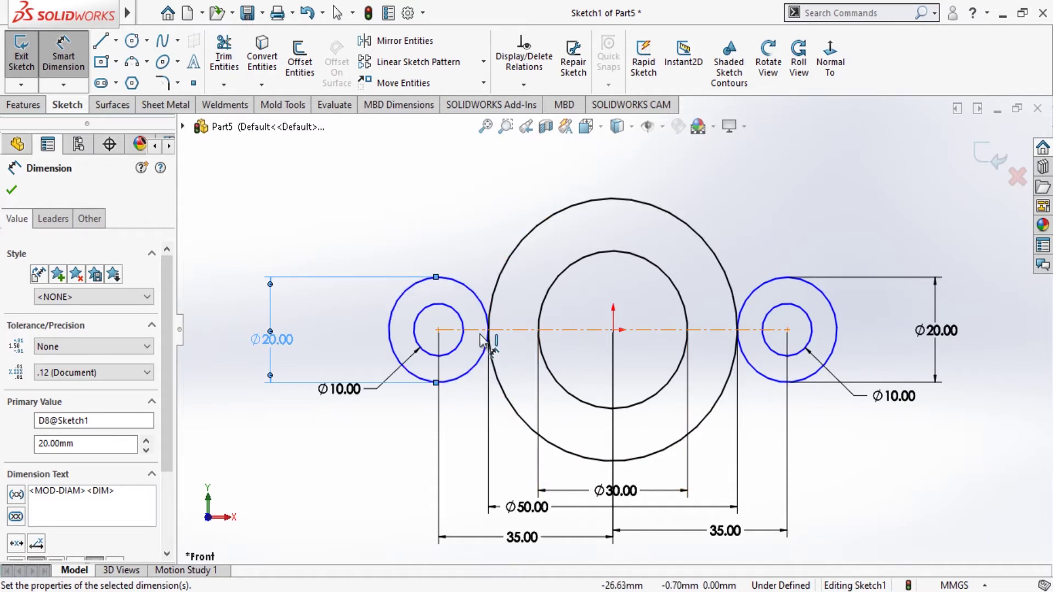
Change both 35 mm centre distances to 32 mm
left_click(520, 539)
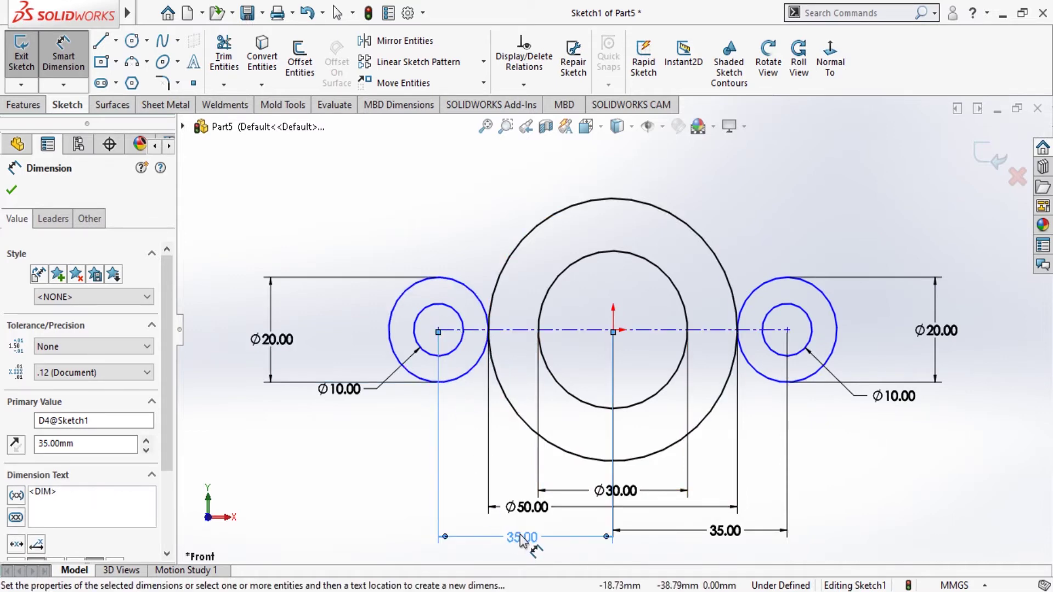
double_click(84, 444)
type("32")
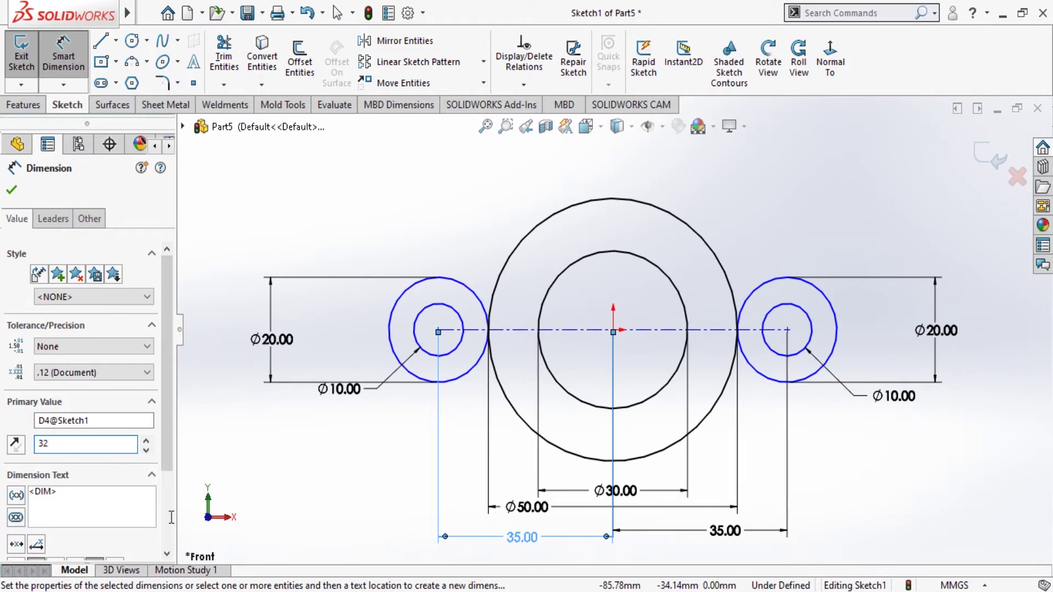
key("Return")
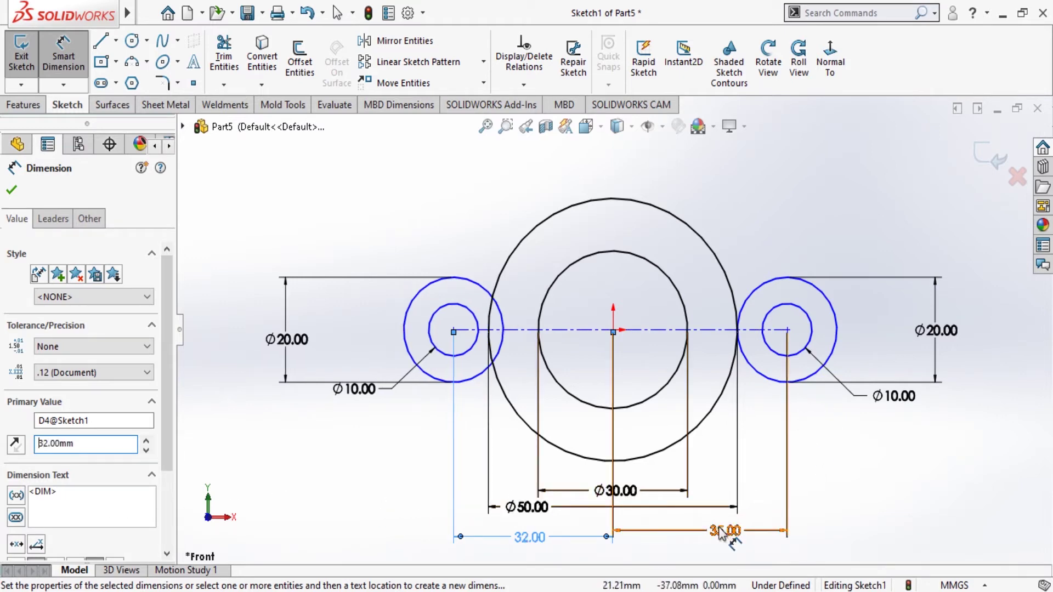
left_click(723, 533)
left_click_drag(117, 453, 3, 453)
type("32")
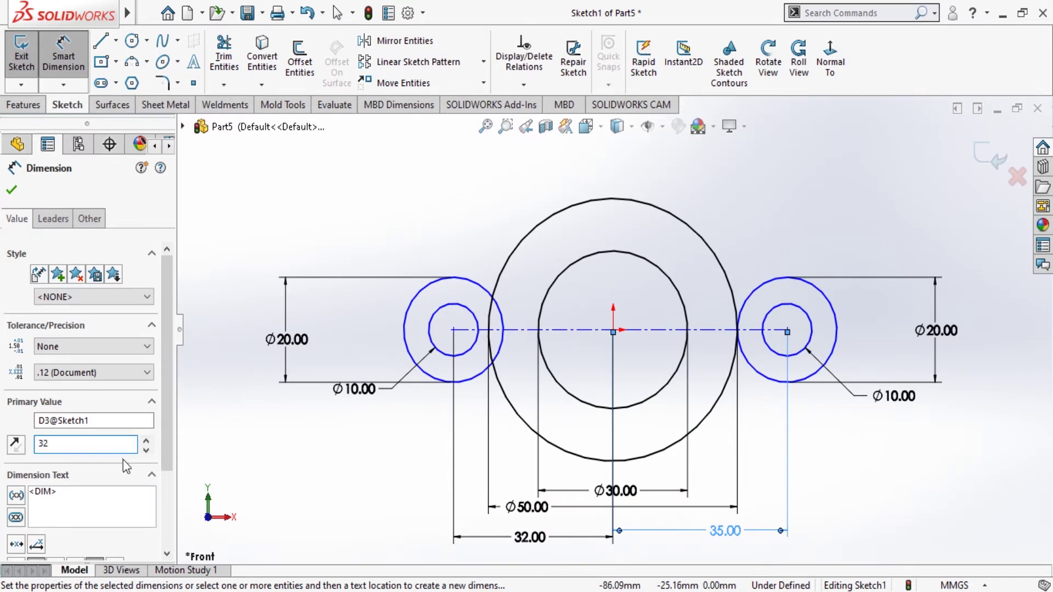
key("Return")
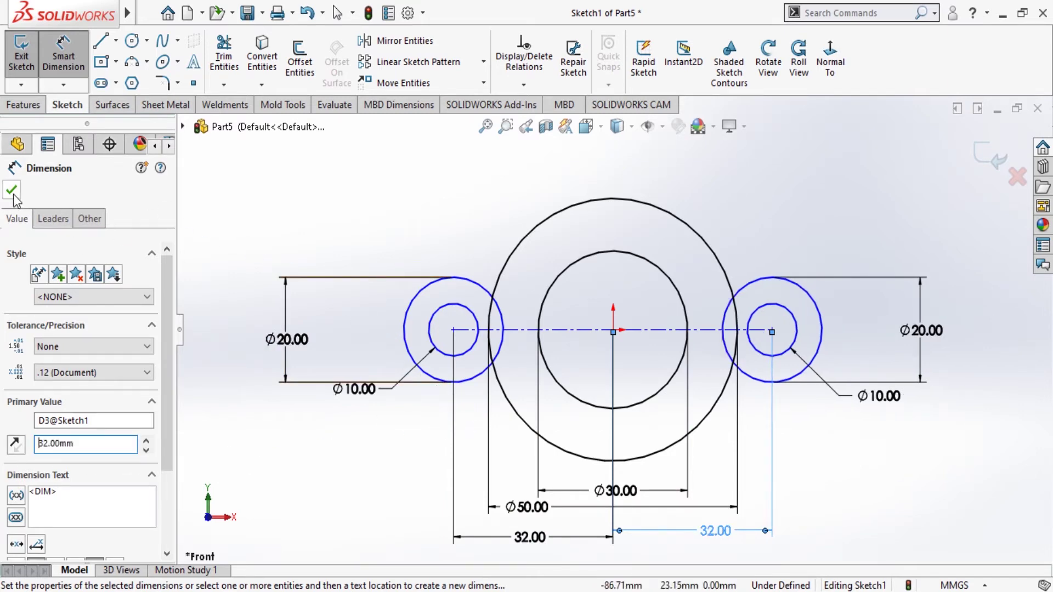
left_click(12, 190)
scroll(491, 331, "down", 3)
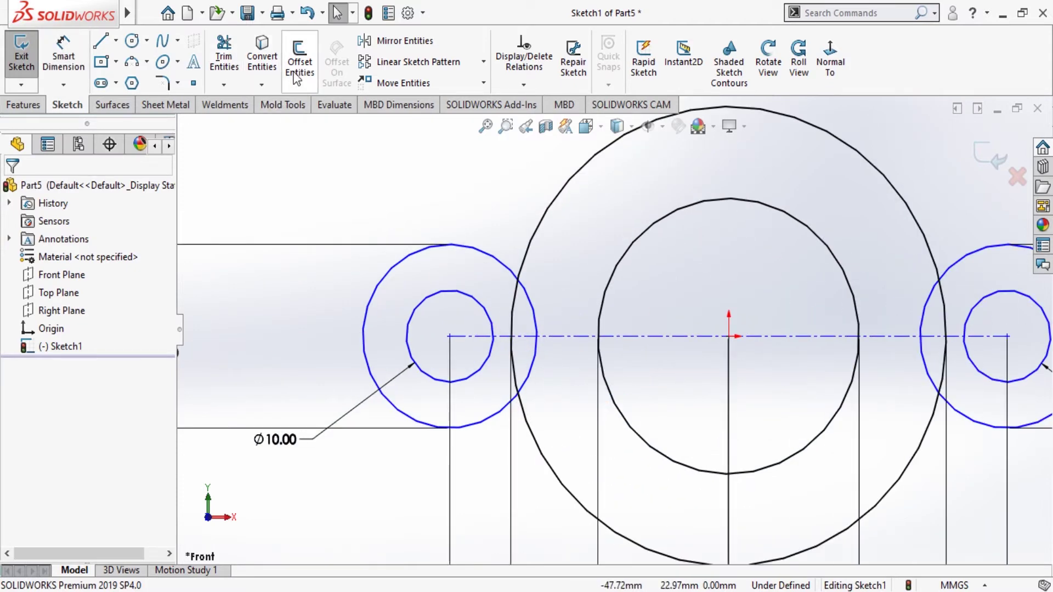
Trim the overlapping arcs so the side lobes and central circle form one outline
left_click(224, 60)
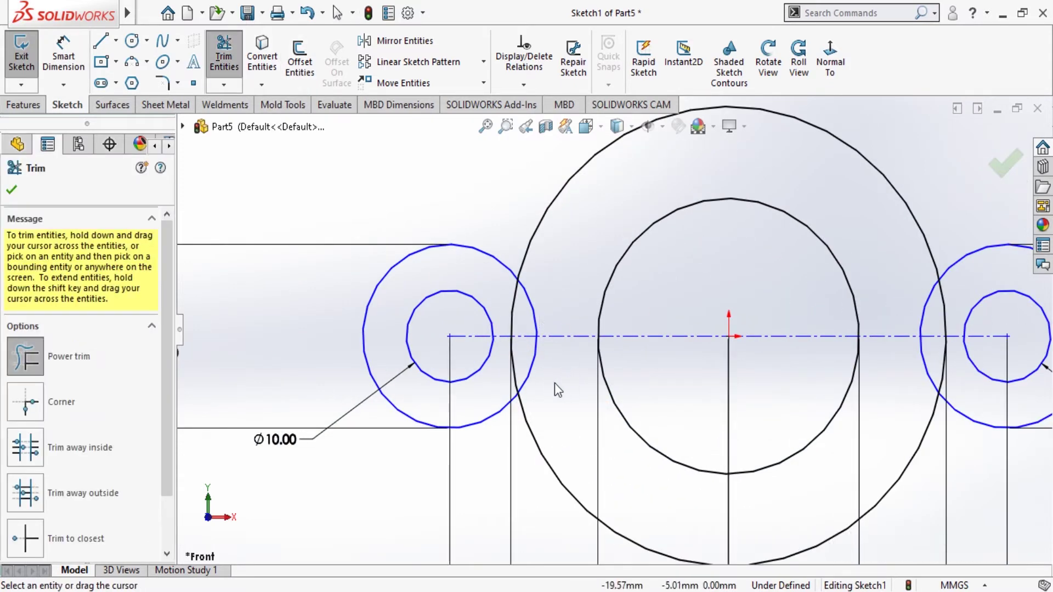
left_click_drag(556, 384, 502, 305)
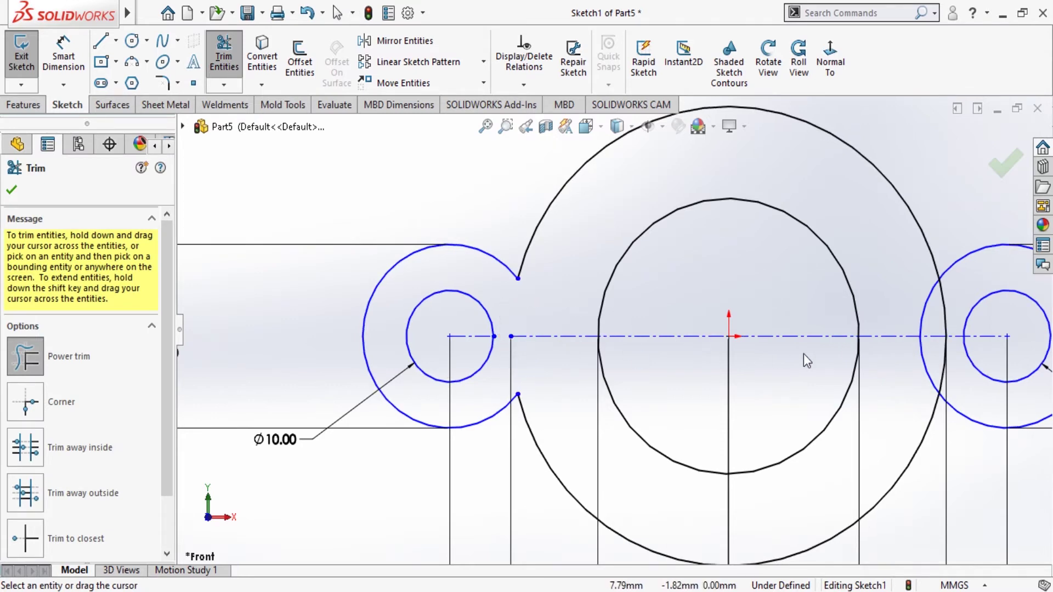
scroll(953, 370, "up", 2)
mouse_move(896, 324)
left_mouse_down()
mouse_move(893, 314)
mouse_move(883, 358)
left_mouse_up()
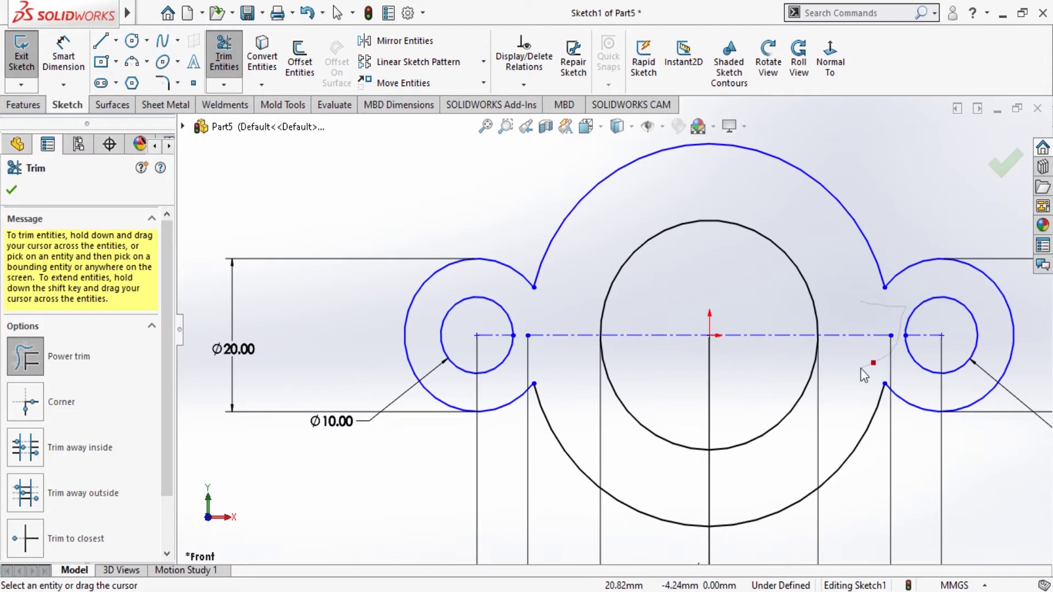
left_click(12, 190)
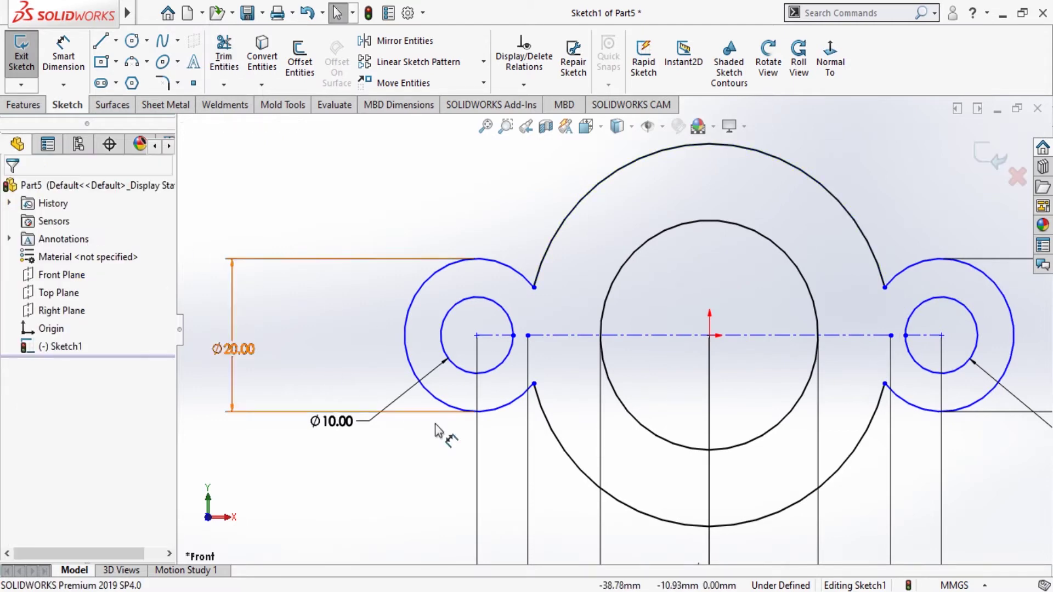
left_click(170, 83)
Add R20 sketch fillets at the lower-left and upper-left lobe junctions
left_click(520, 399)
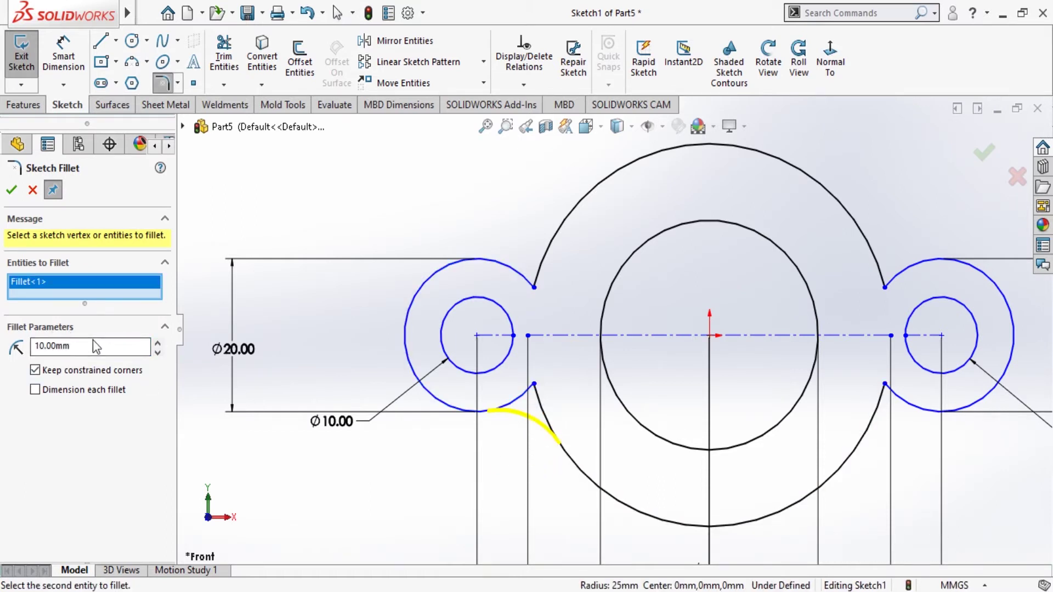
double_click(36, 346)
type("0")
key("Return")
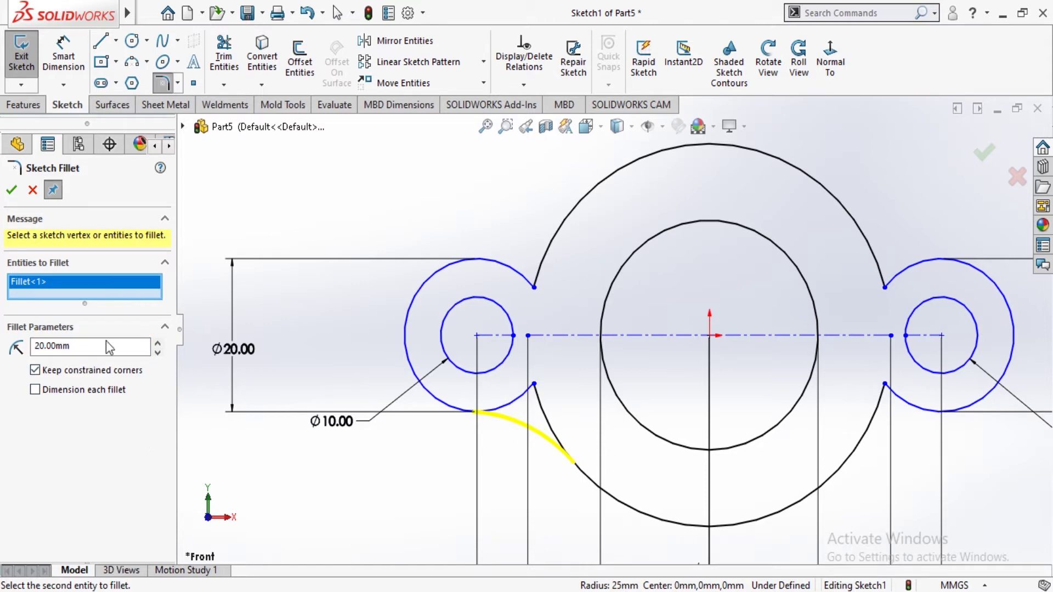
left_click(11, 190)
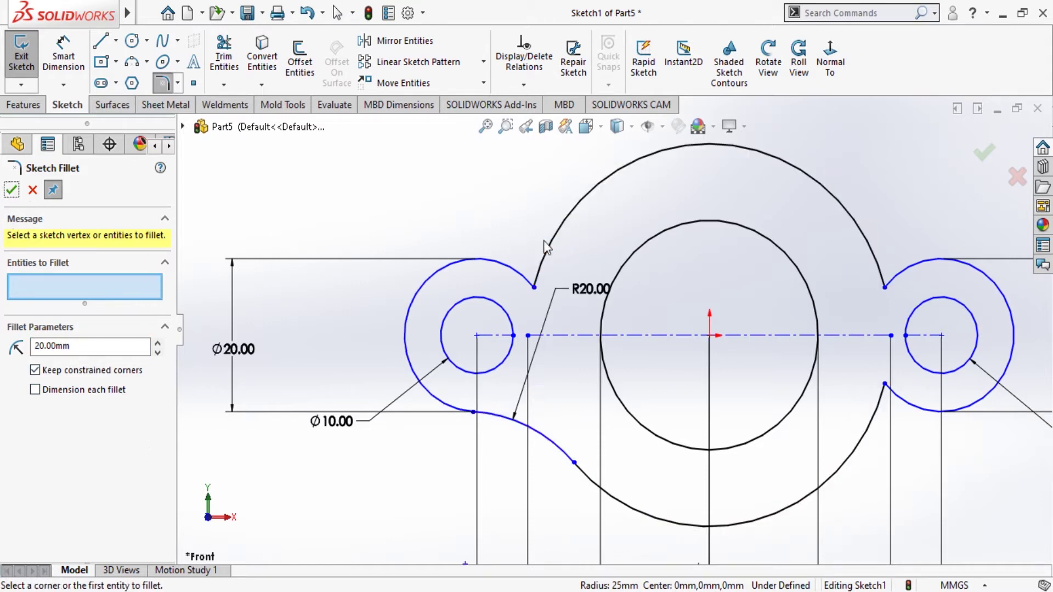
left_click(492, 268)
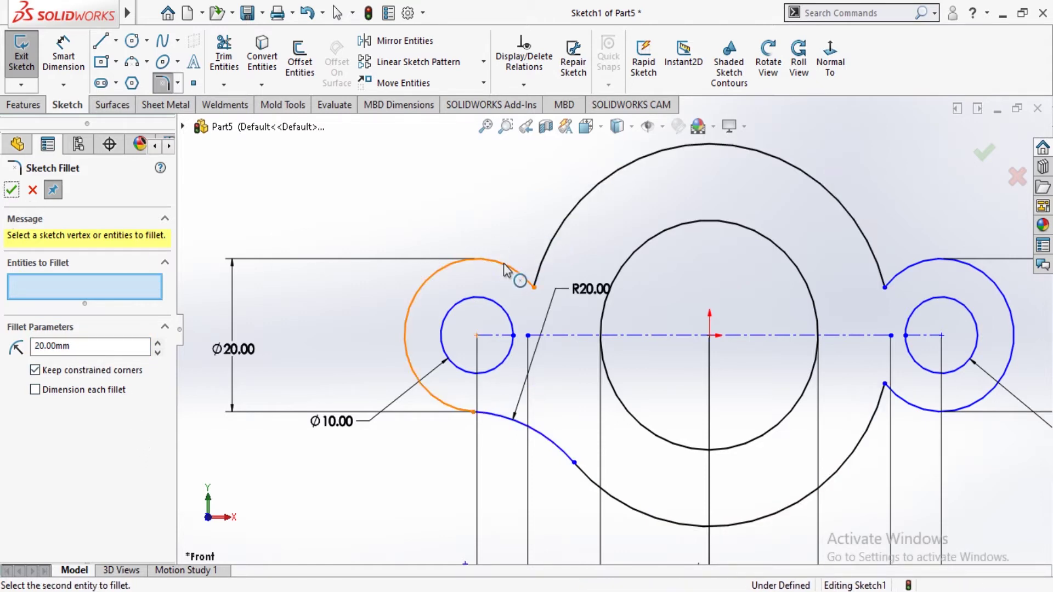
left_click(543, 259)
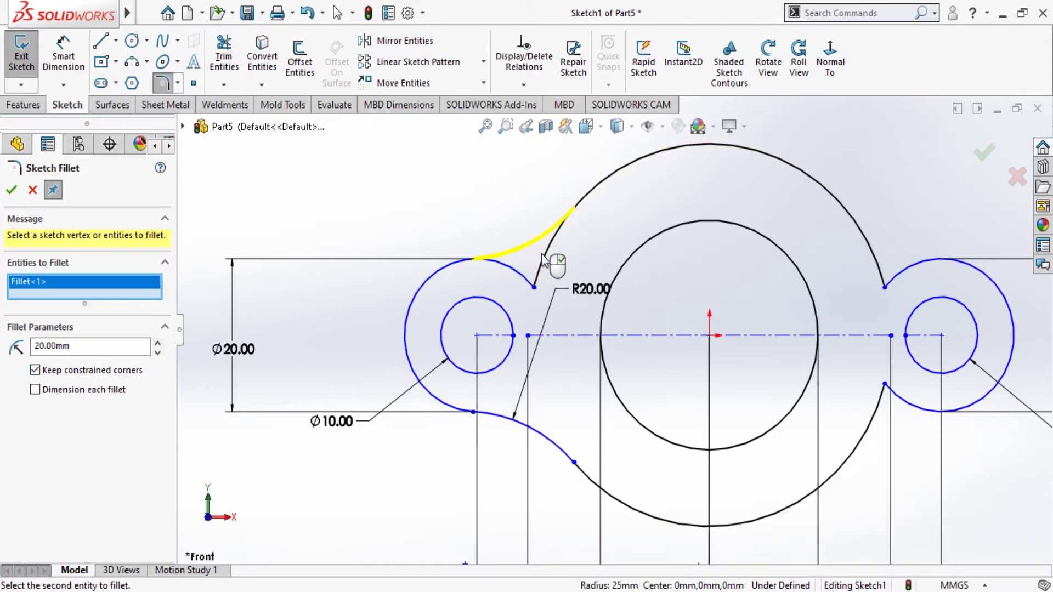
left_click(11, 190)
Add R20 fillets at the upper-right and lower-right lobe junctions
key("f")
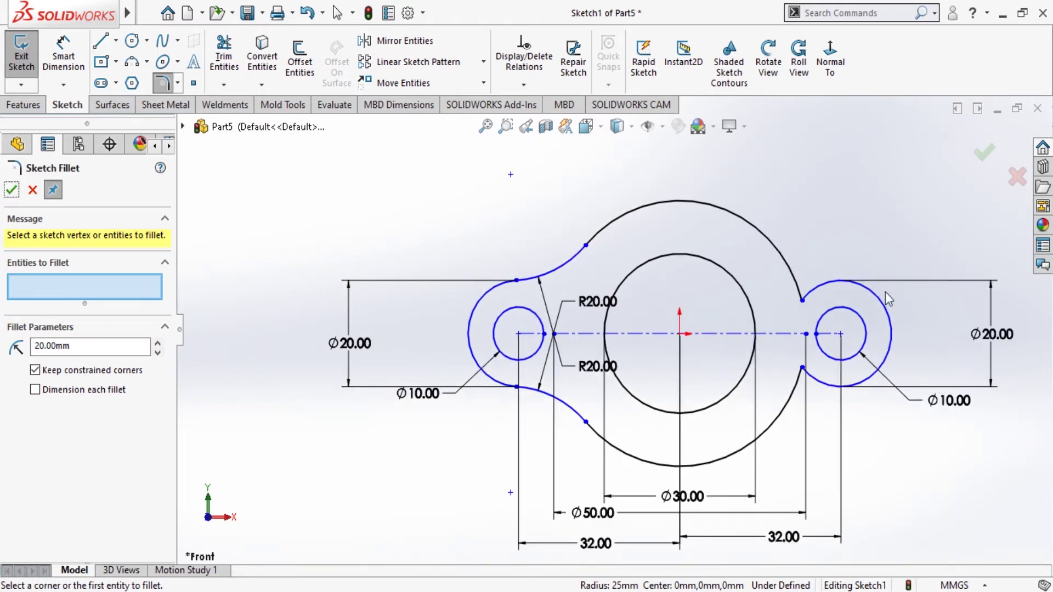
left_click(796, 277)
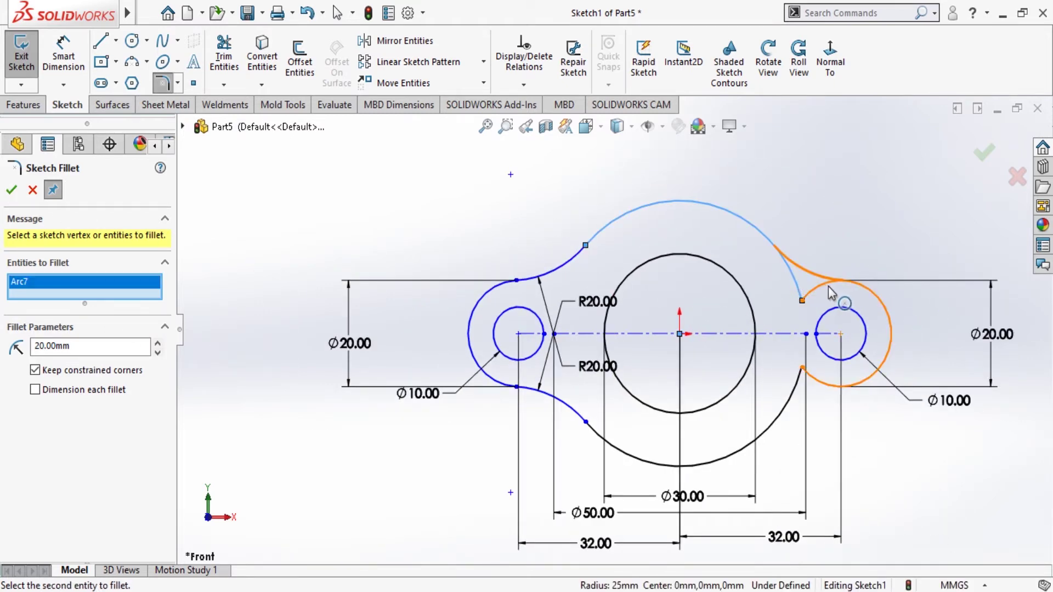
left_click(831, 287)
left_click(11, 189)
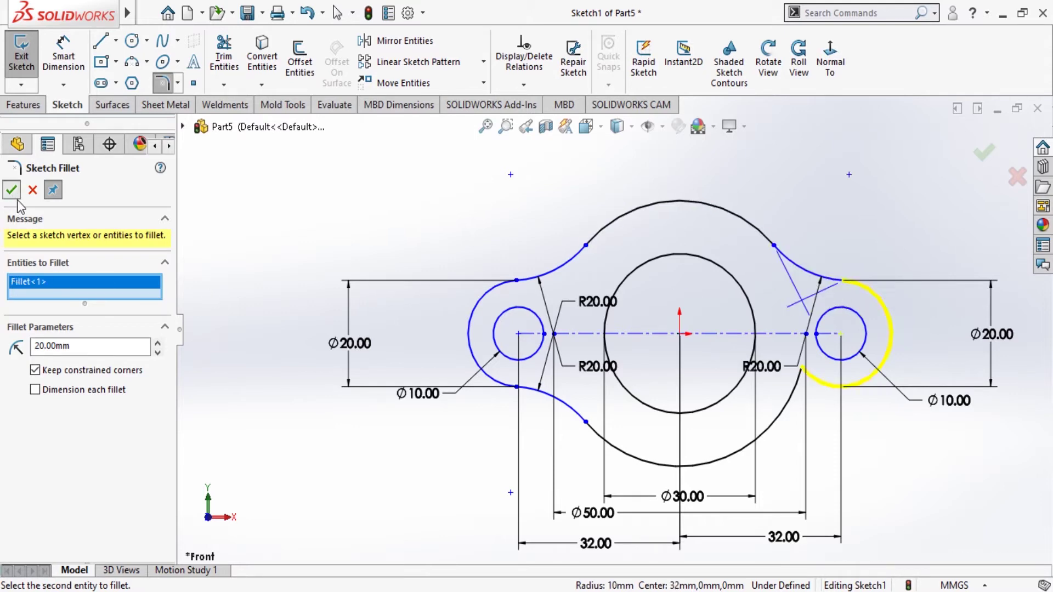
left_click(806, 389)
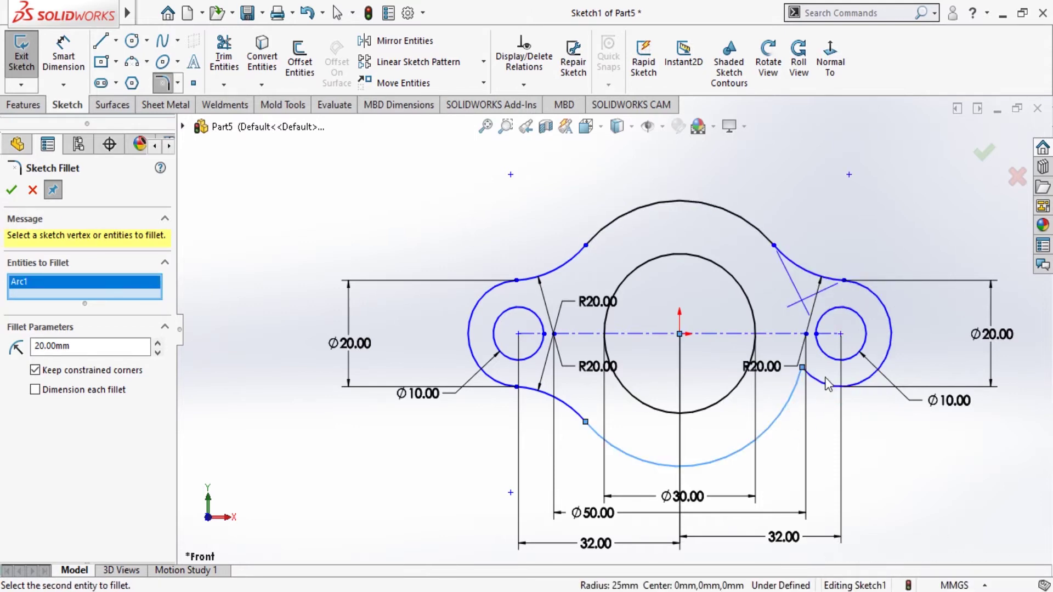
left_click(835, 391)
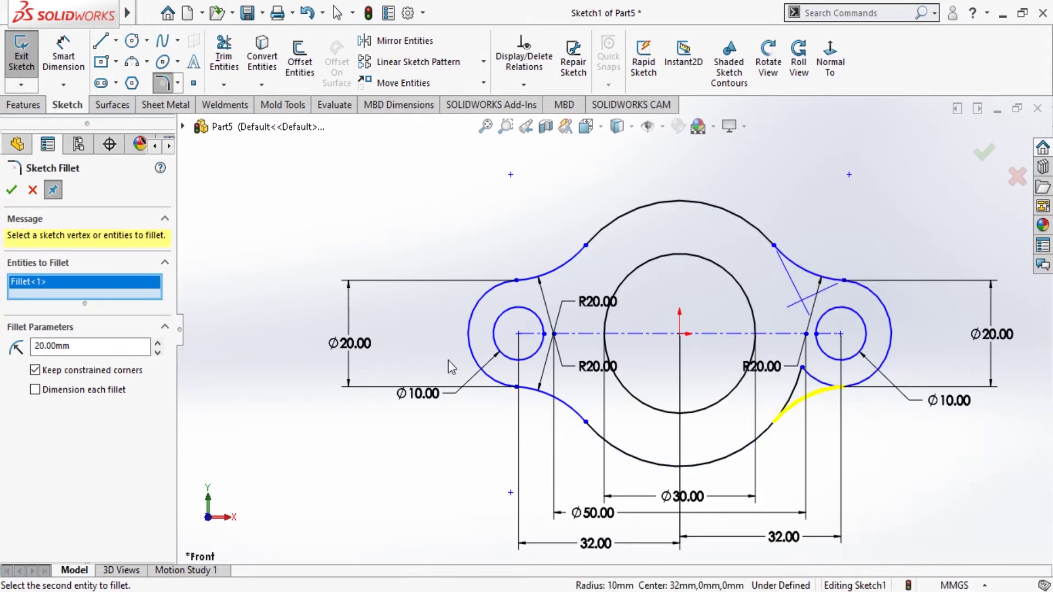
left_click(11, 189)
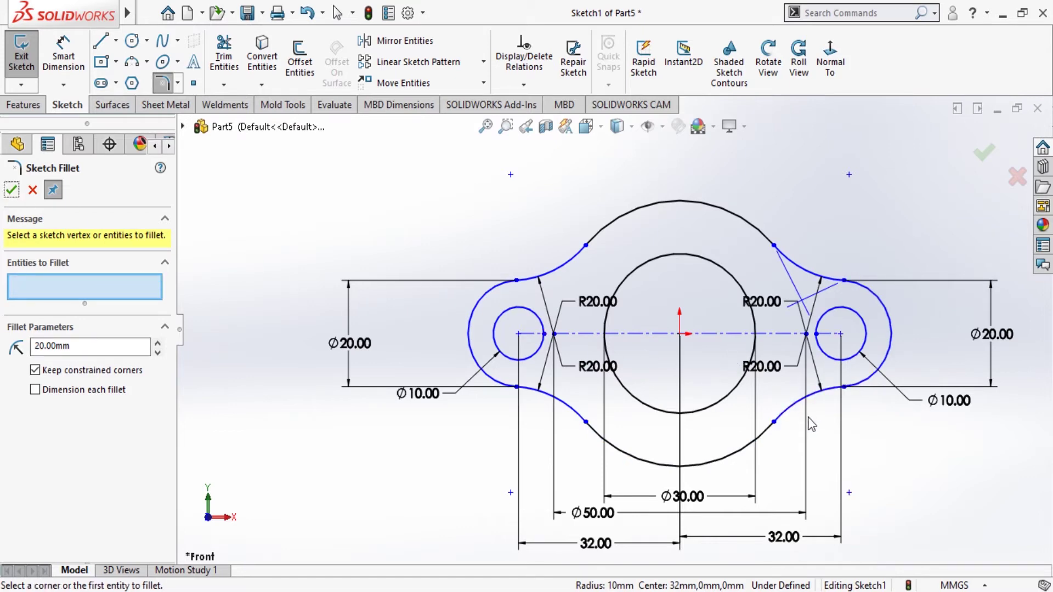
key("z")
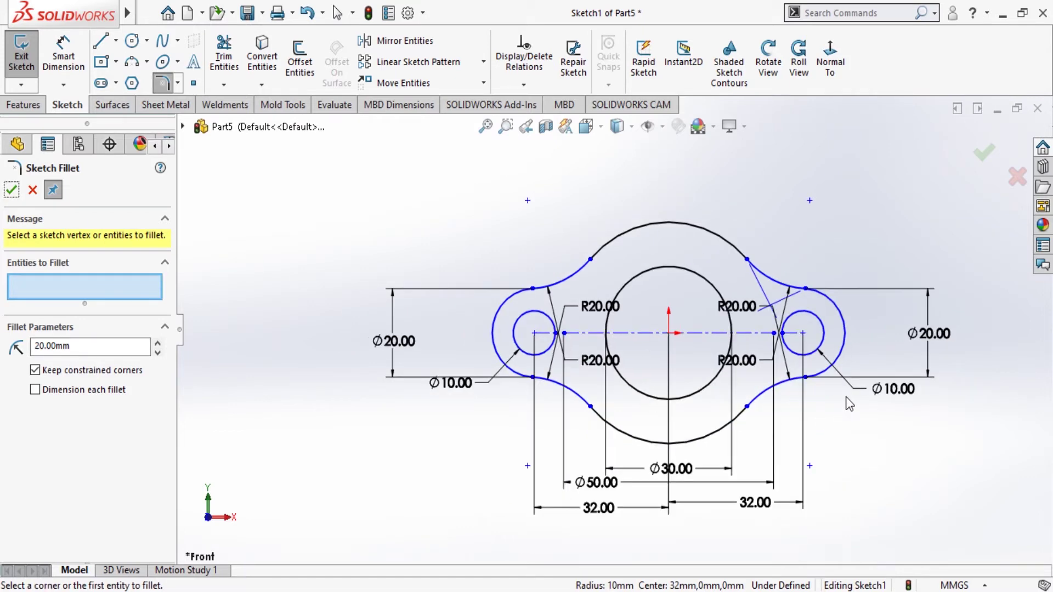
left_click(18, 189)
left_click(23, 104)
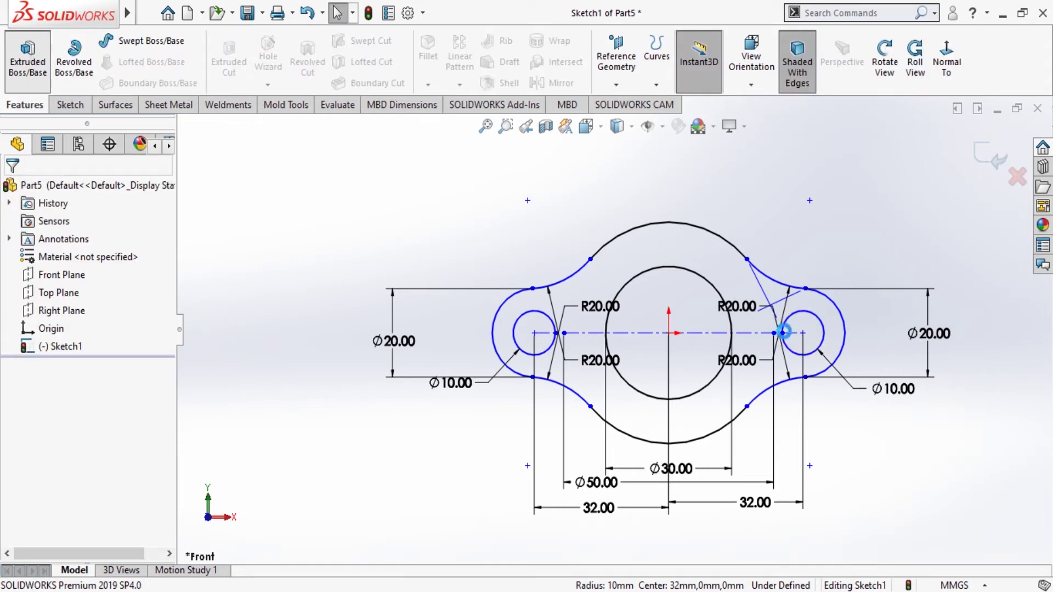
Extrude the lobed profile 10 mm and start a new sketch on its top face
left_click(27, 55)
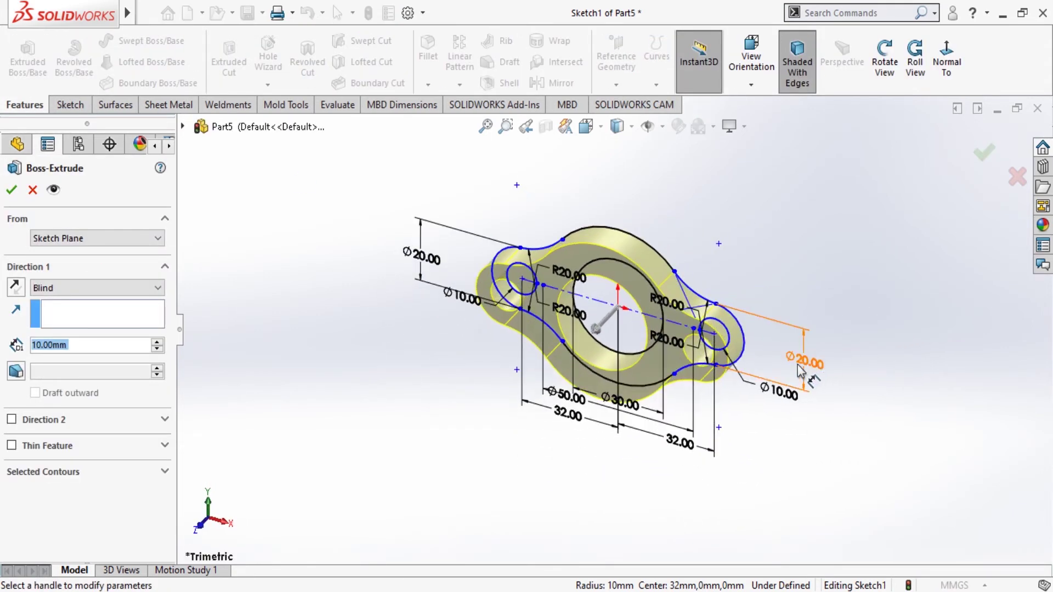
left_click(16, 192)
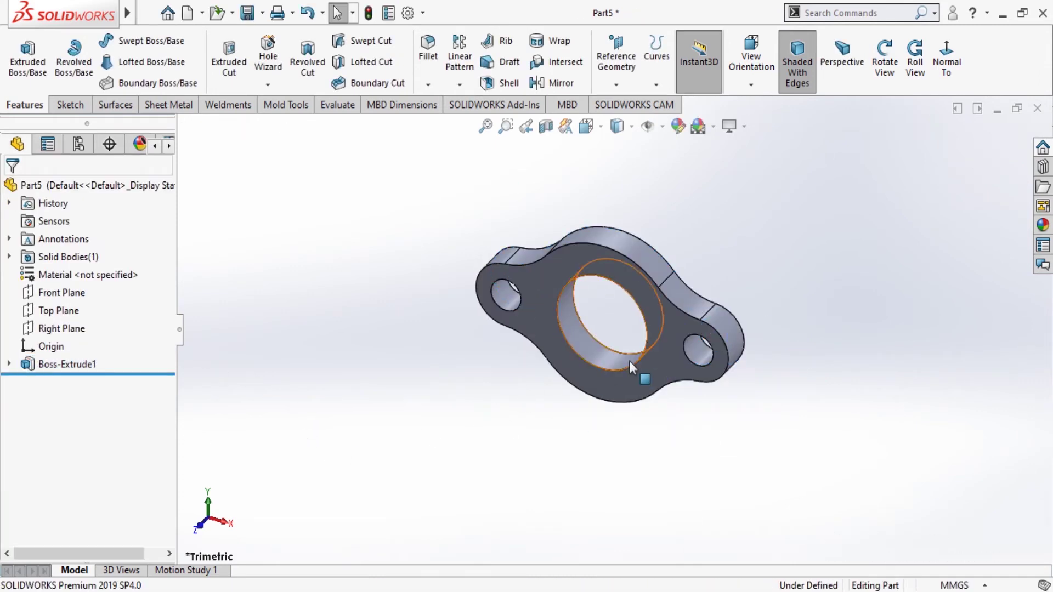
left_click(639, 370)
left_click(704, 331)
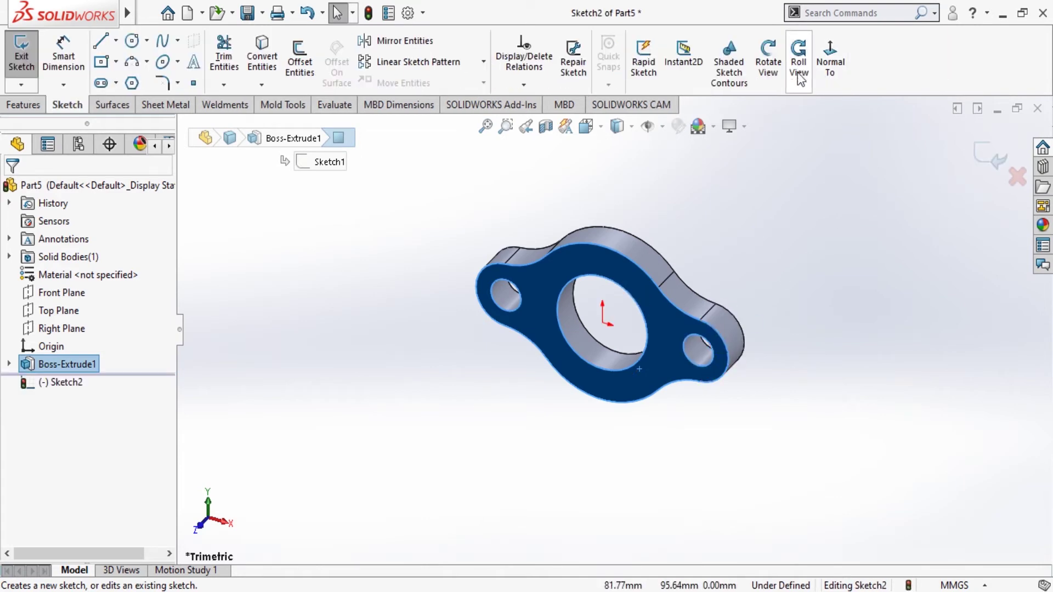
View the sketch face head-on and draw a circle centred at the origin
left_click(768, 63)
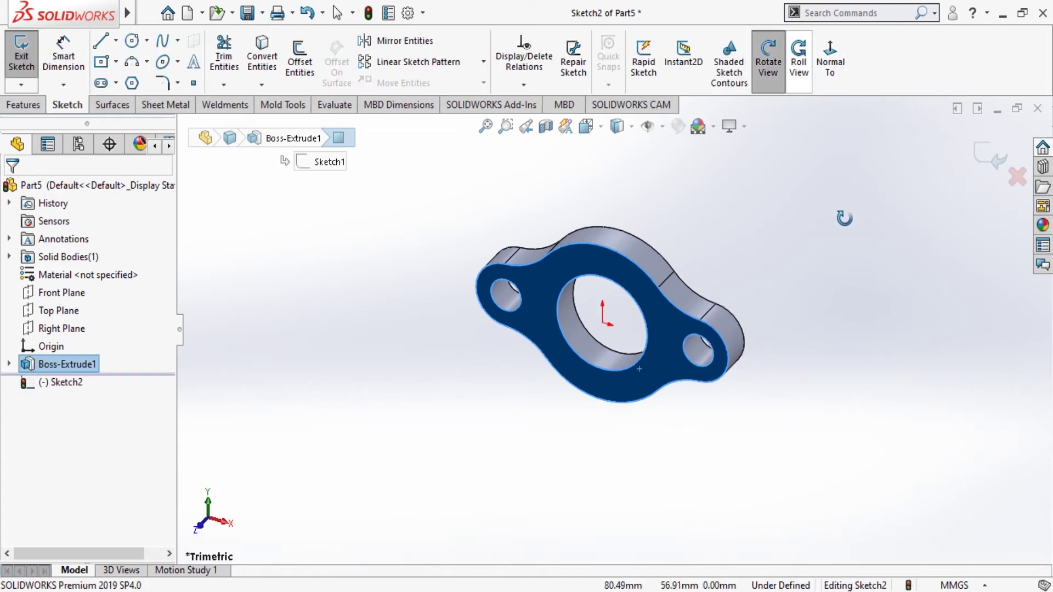
left_click_drag(841, 216, 879, 193)
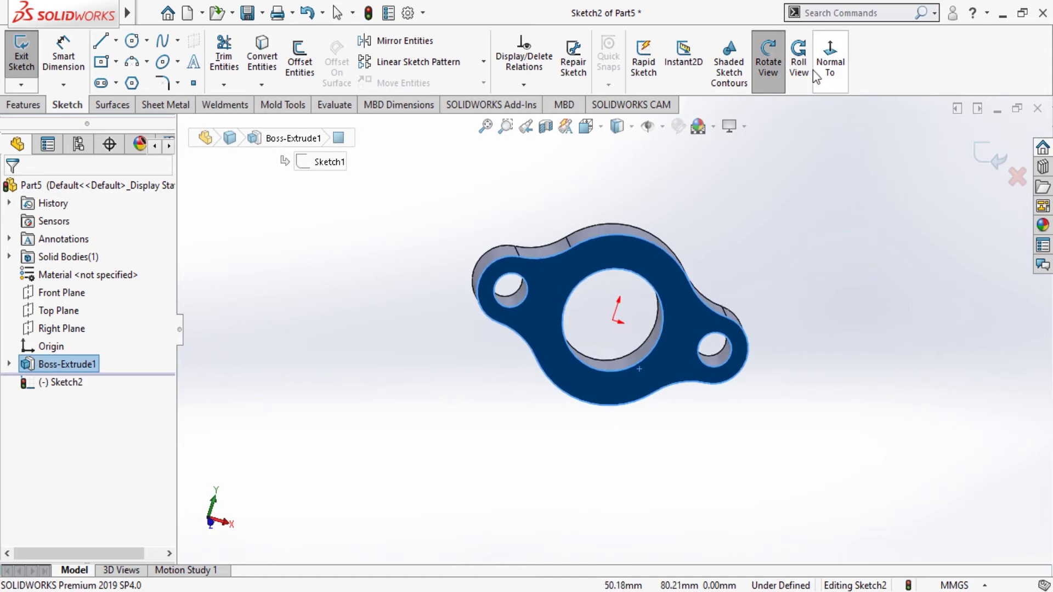
scroll(724, 287, "down", 2)
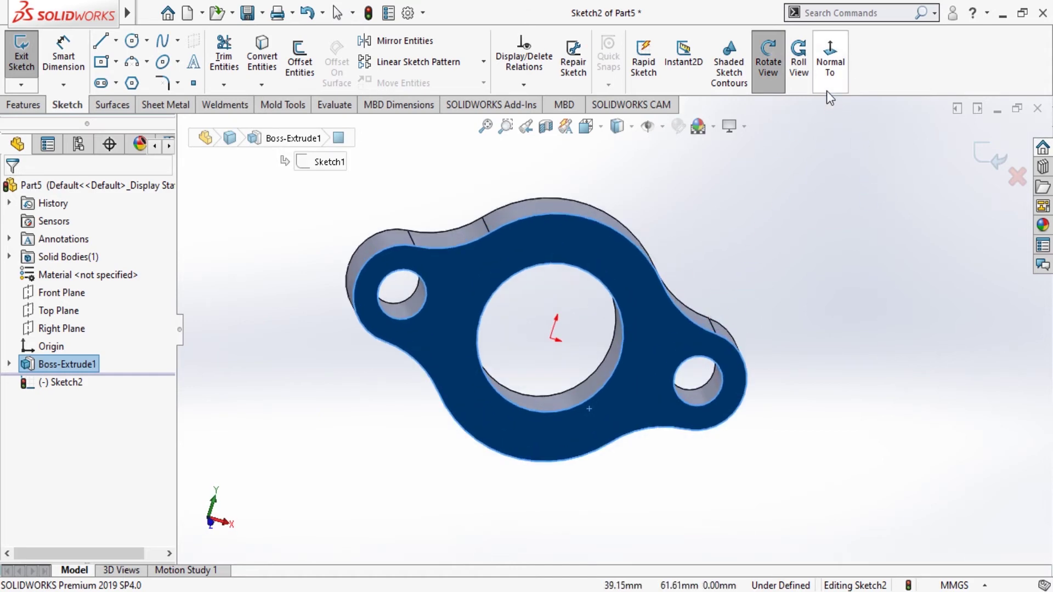
left_click(829, 71)
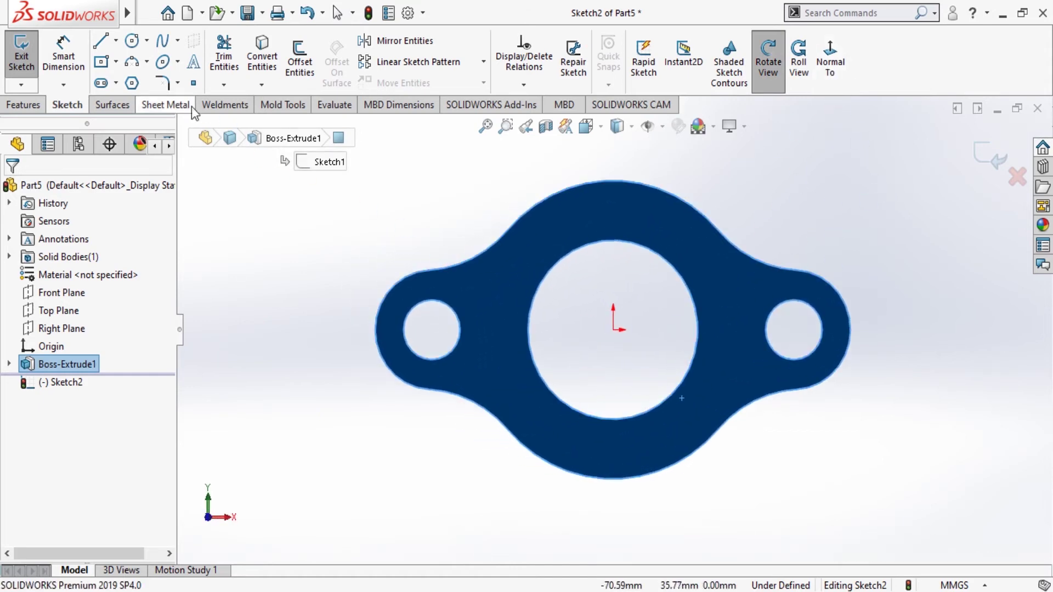
left_click(132, 41)
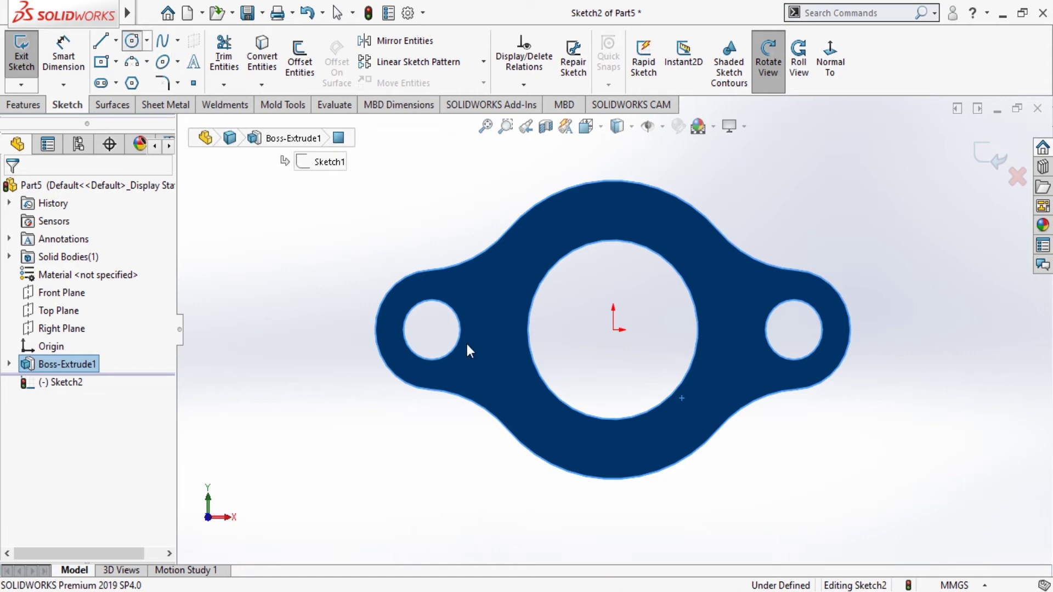
left_click(613, 330)
left_click(643, 366)
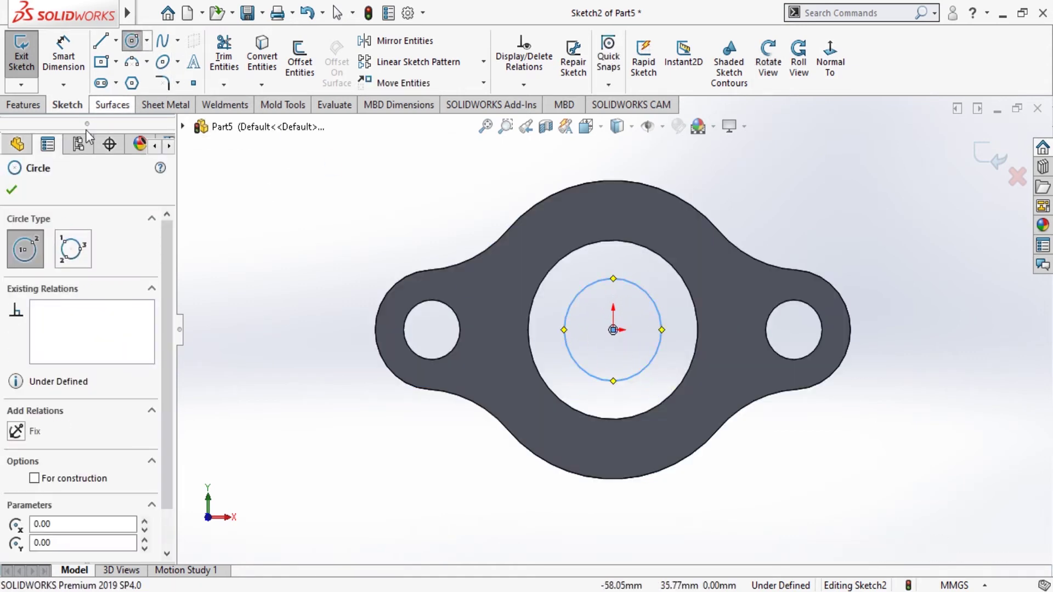
left_click(12, 190)
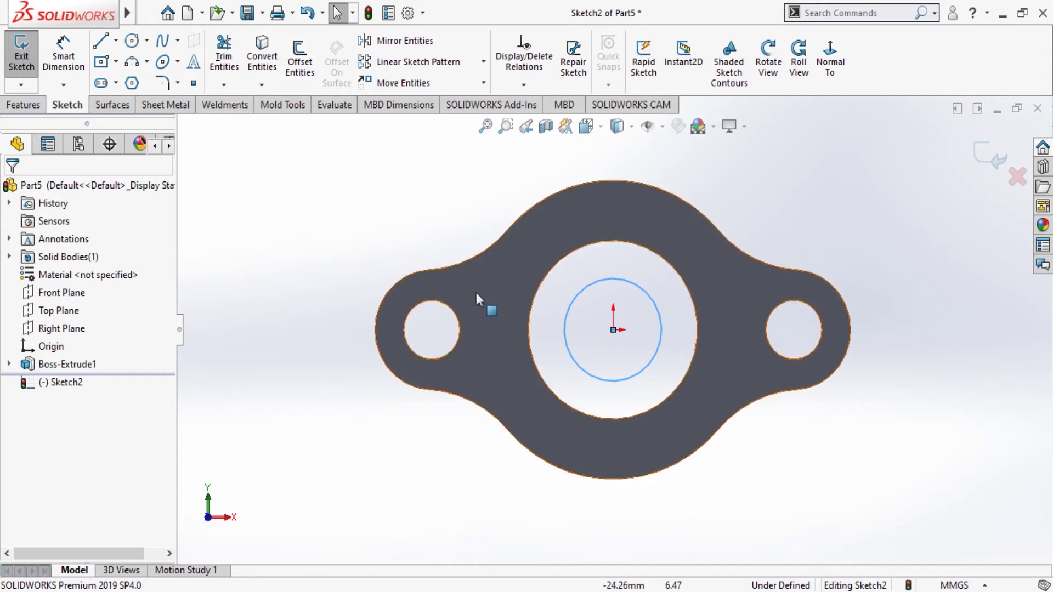
Dimension the new inner circle to Ø20 mm
left_click(532, 302)
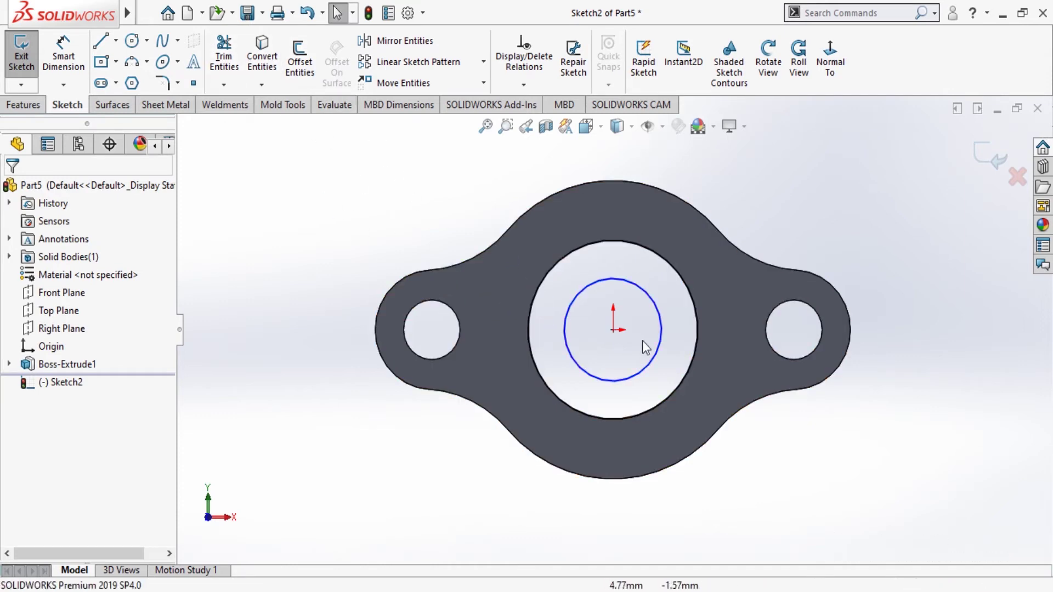
left_click(75, 59)
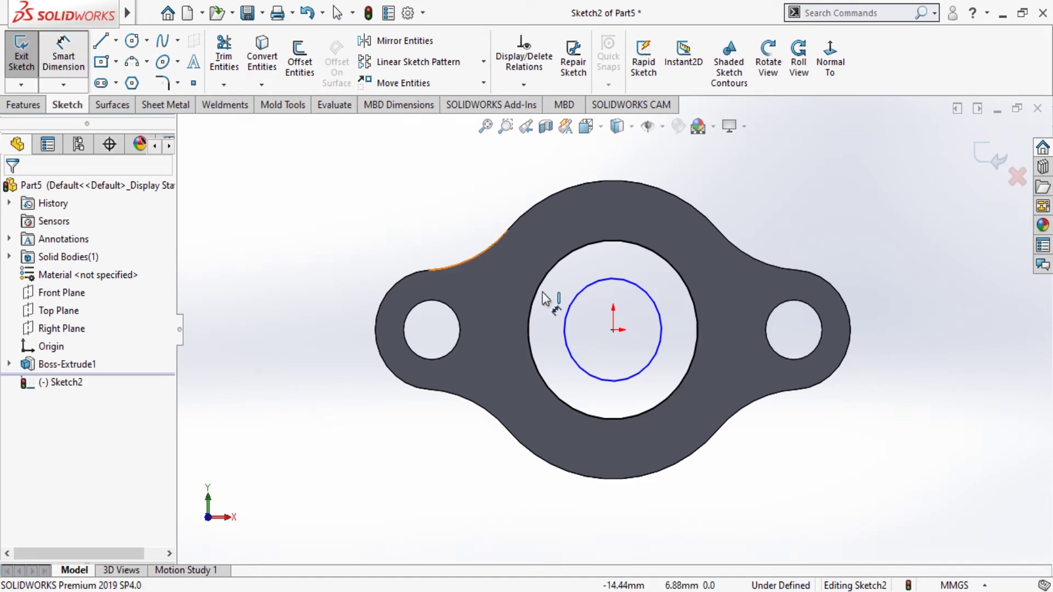
left_click(575, 305)
left_click(447, 505)
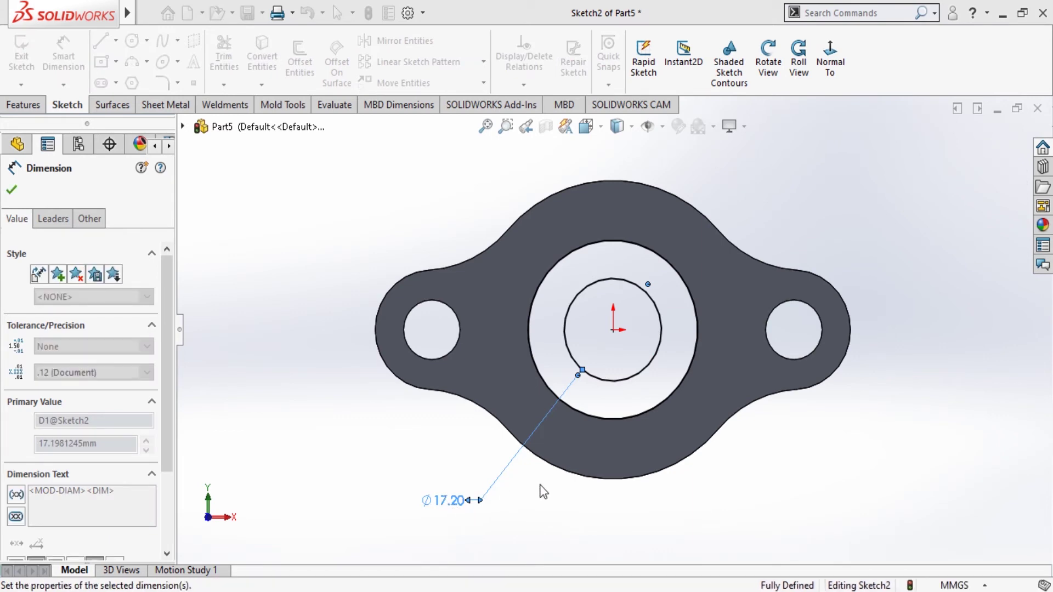
key("Return")
left_click(10, 192)
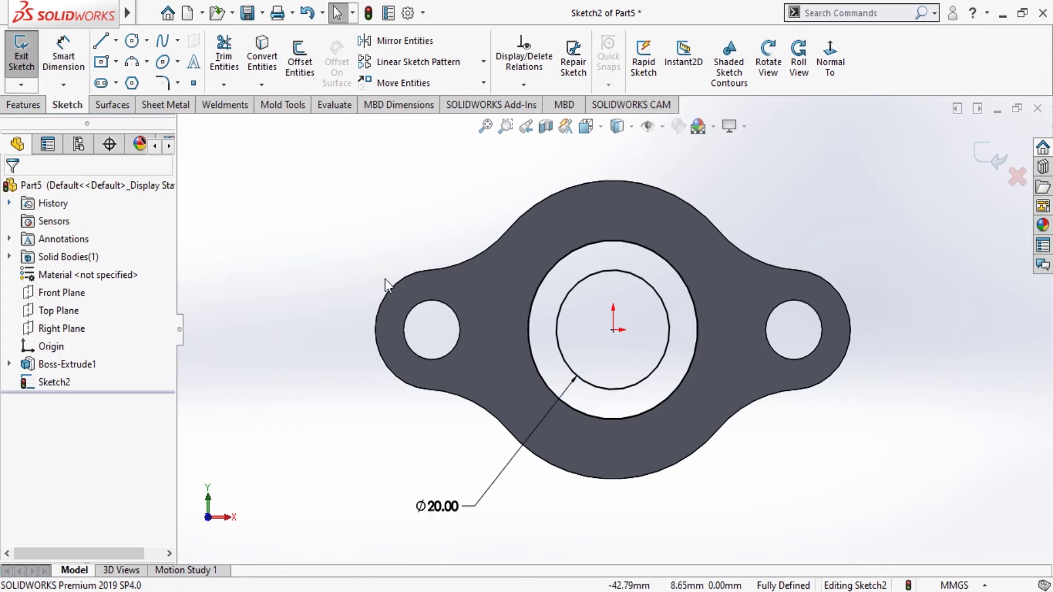
left_click(16, 105)
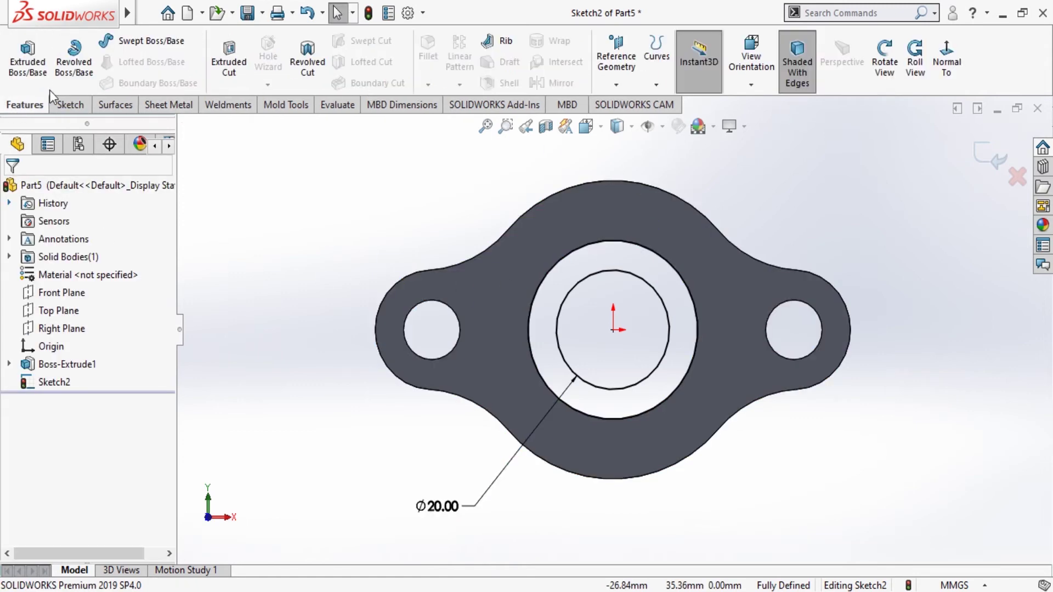
Extrude the ring 35 mm in the reversed direction into a hollow cylinder
left_click(27, 60)
left_click(887, 76)
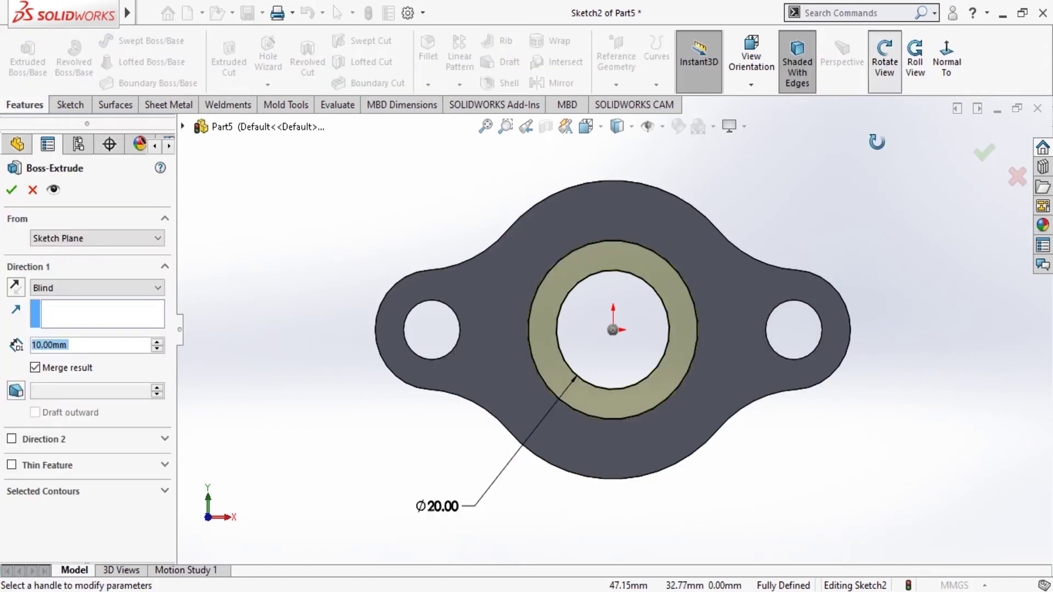
left_click_drag(876, 142, 792, 230)
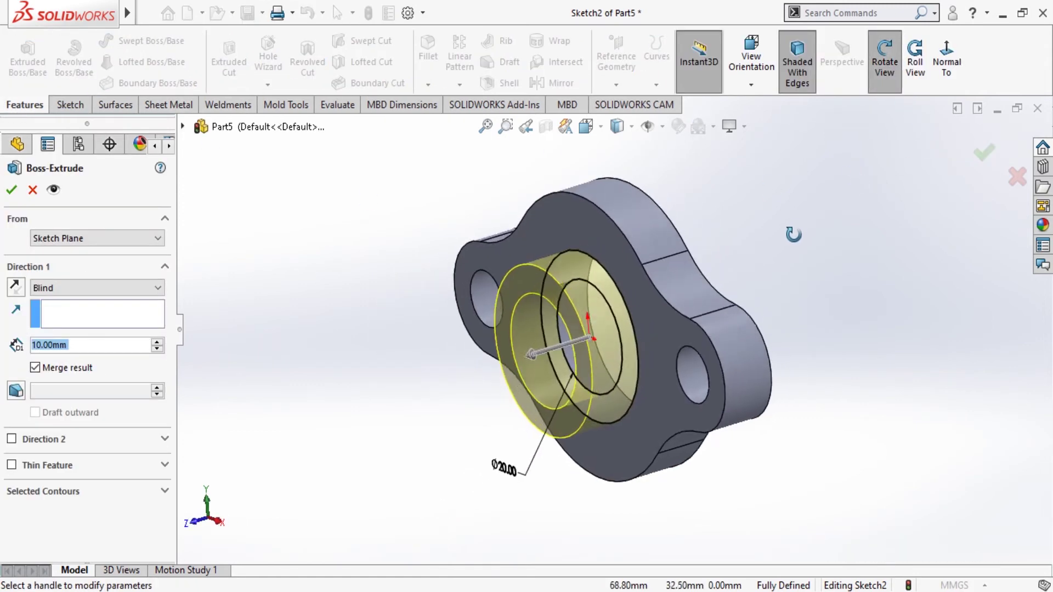
left_click(16, 286)
type("35")
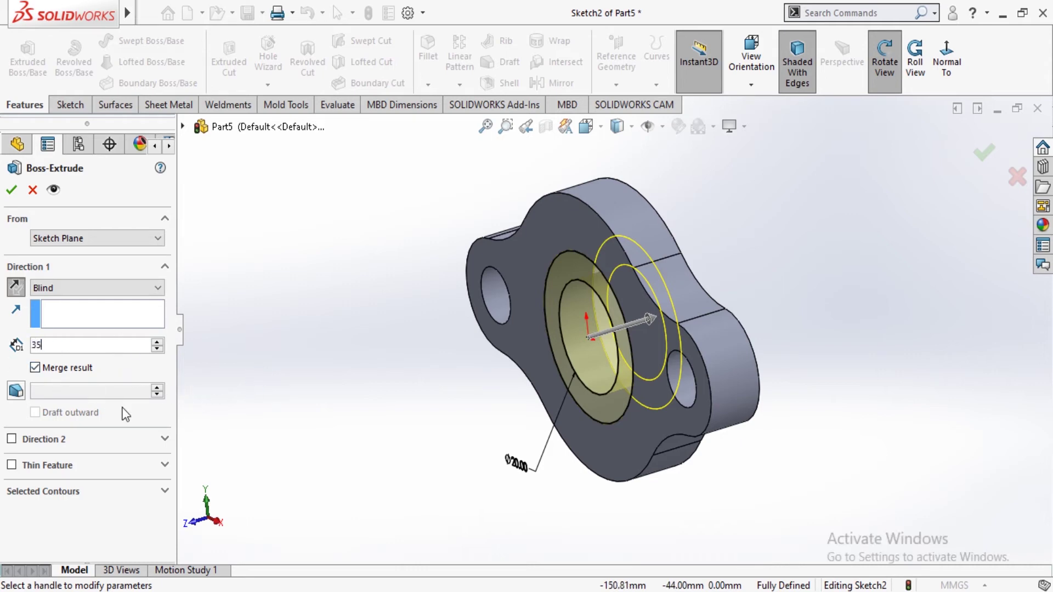
key("Return")
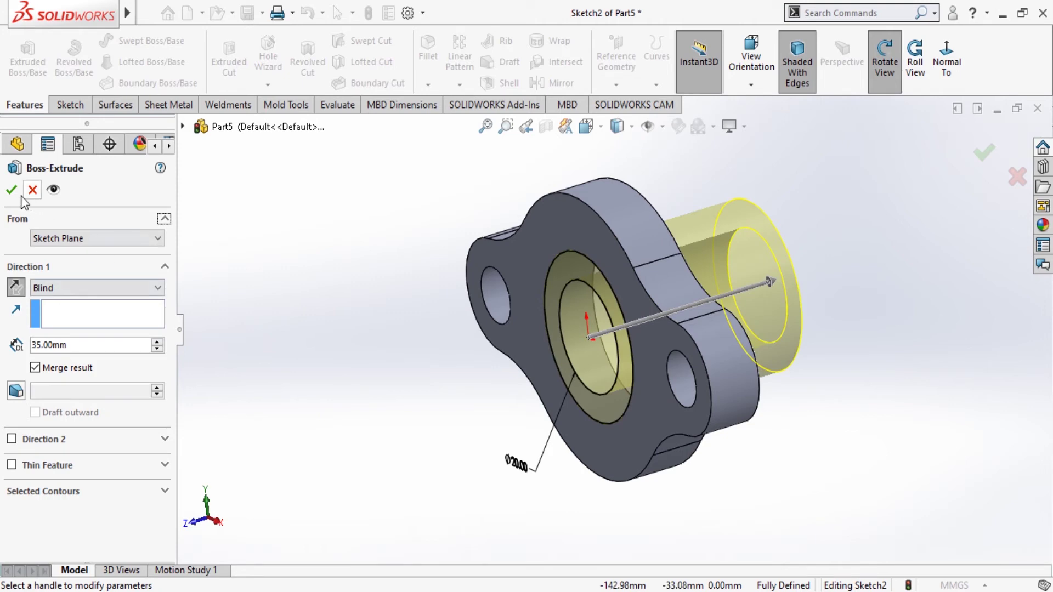
left_click(11, 190)
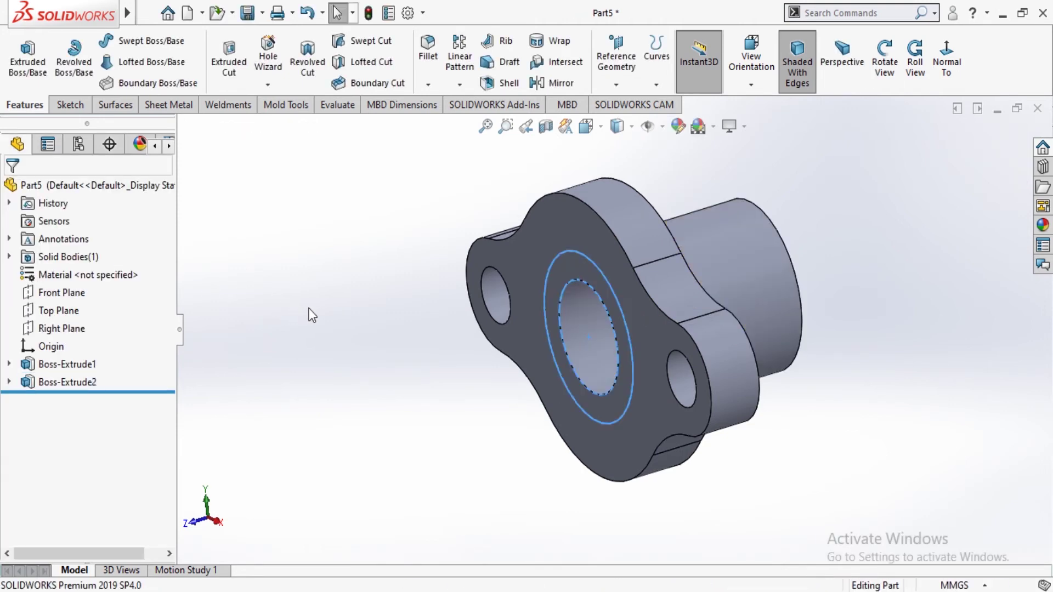
Orbit to view the cylinder from above and start Sketch3 on the Right Plane
left_click(883, 61)
mouse_move(916, 235)
left_mouse_down()
mouse_move(879, 262)
mouse_move(792, 184)
mouse_move(382, 238)
left_mouse_up()
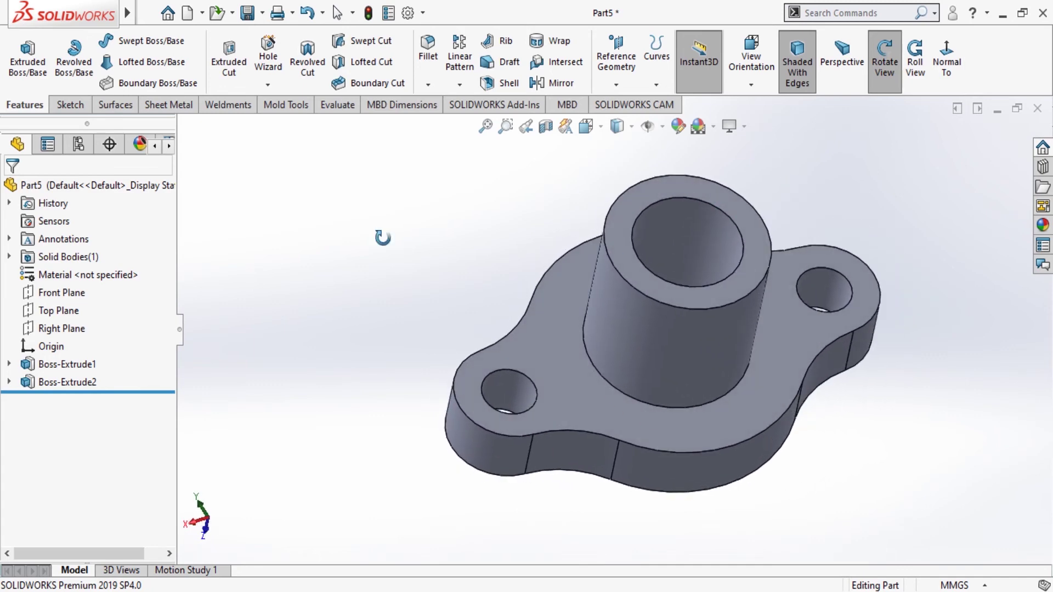
left_click(65, 327)
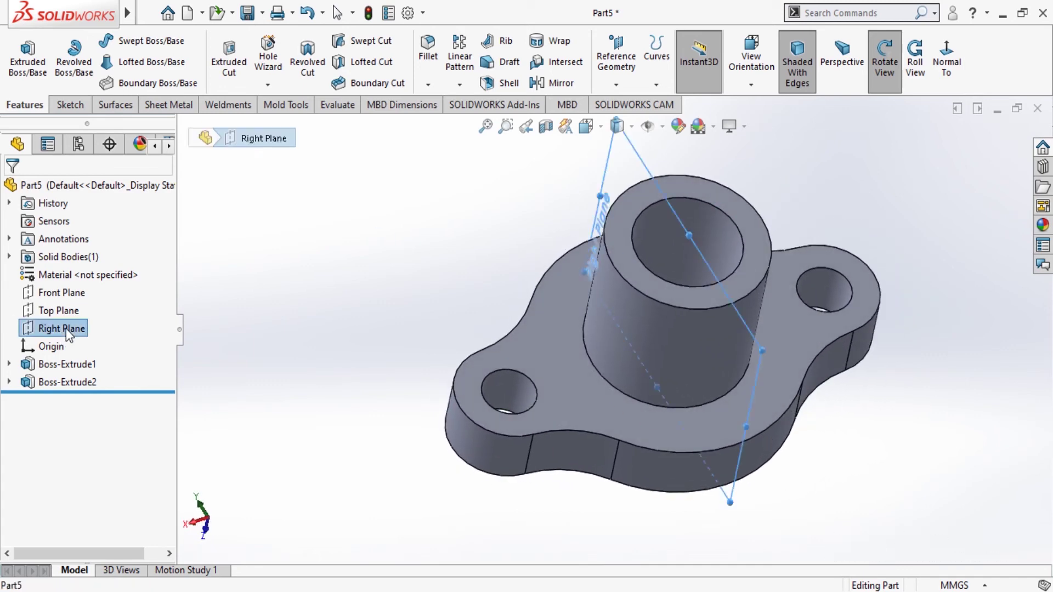
left_click(76, 310)
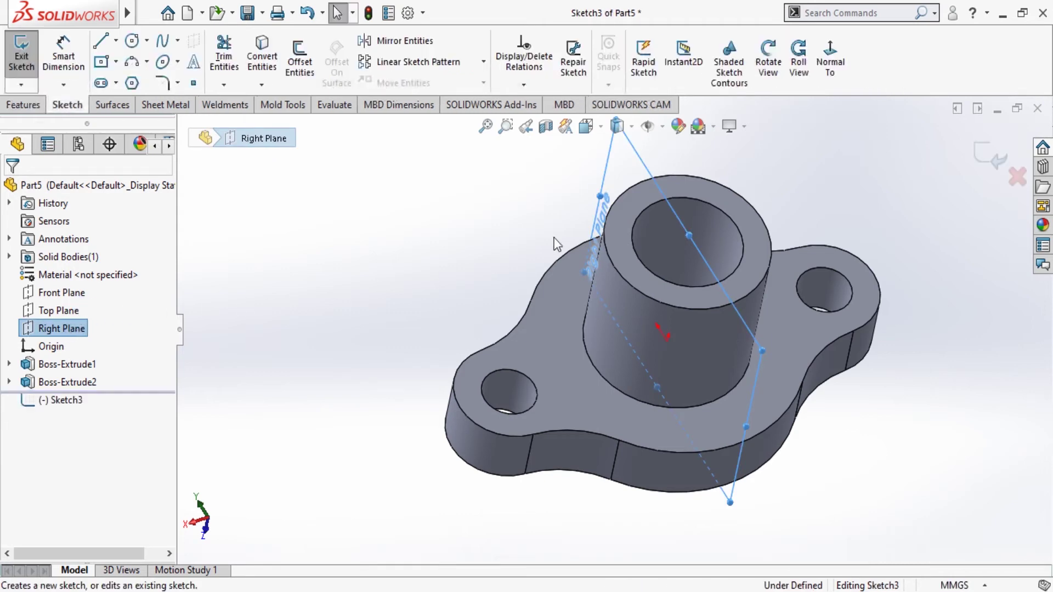
Sketch a horizontal line on the cylinder axis joined to an upward angled line above the cylinder
left_click(827, 64)
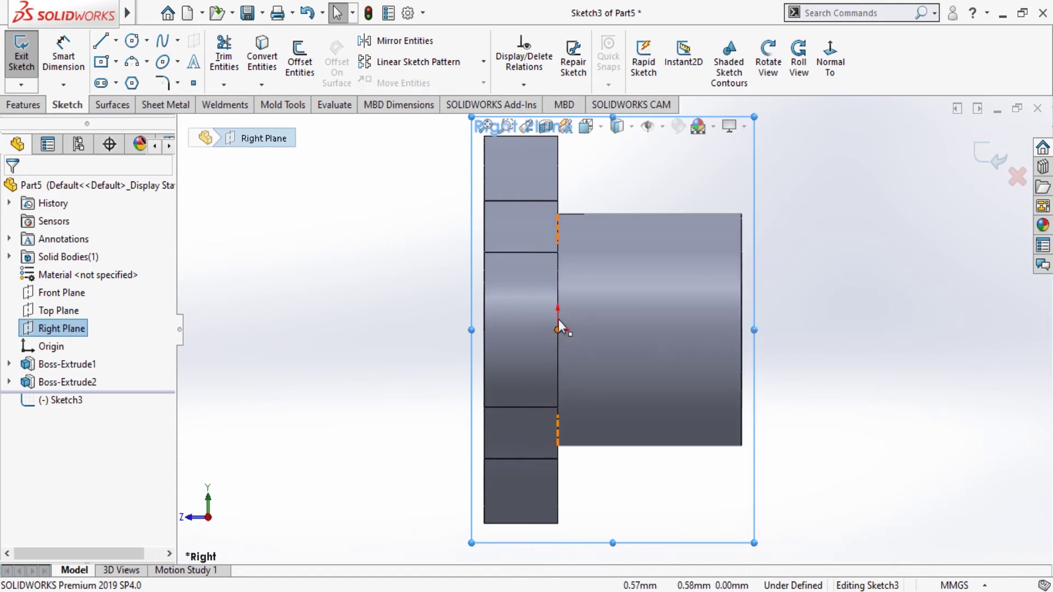
left_click(102, 41)
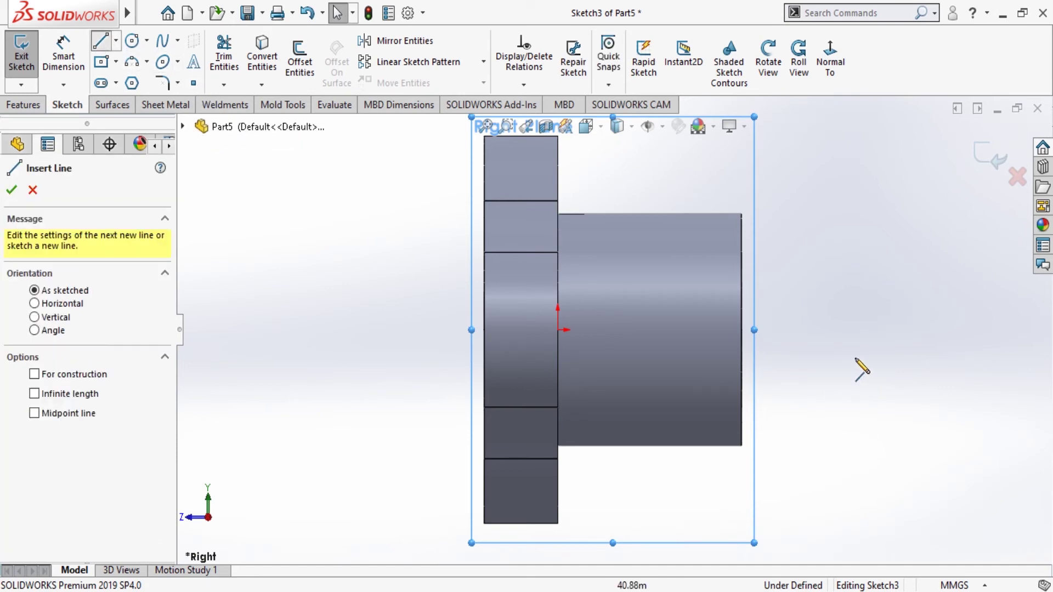
left_click(789, 330)
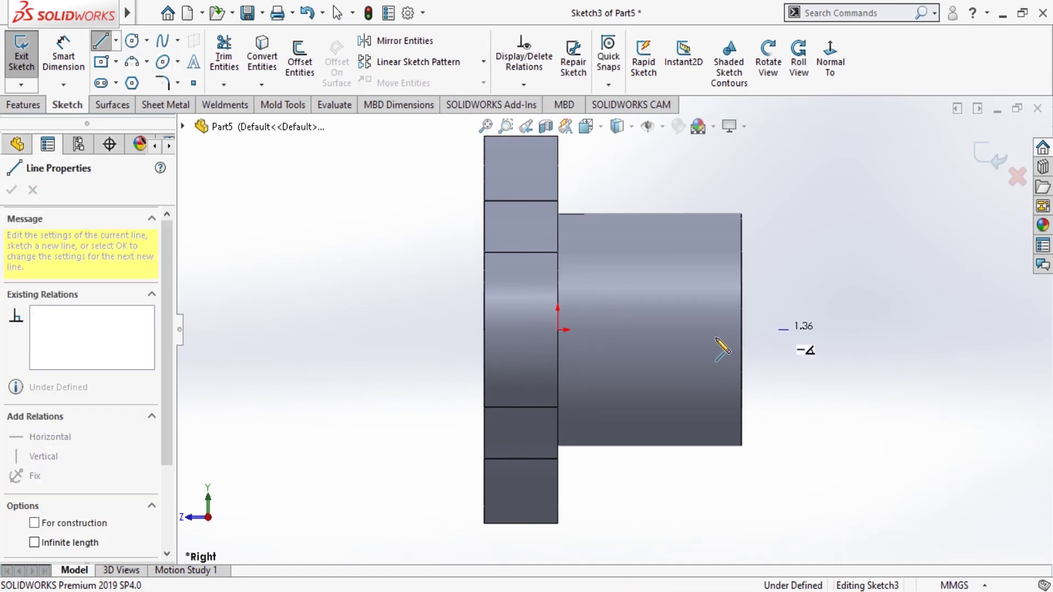
left_click(624, 330)
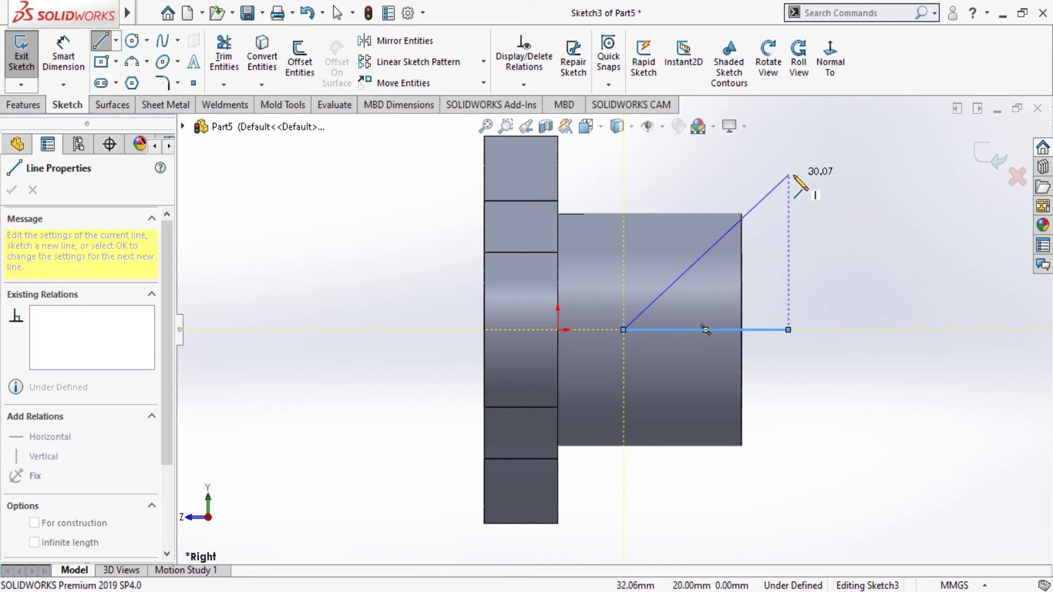
left_click(795, 173)
Dimension the angle between the angled and horizontal sketch lines to 45°
key("Escape")
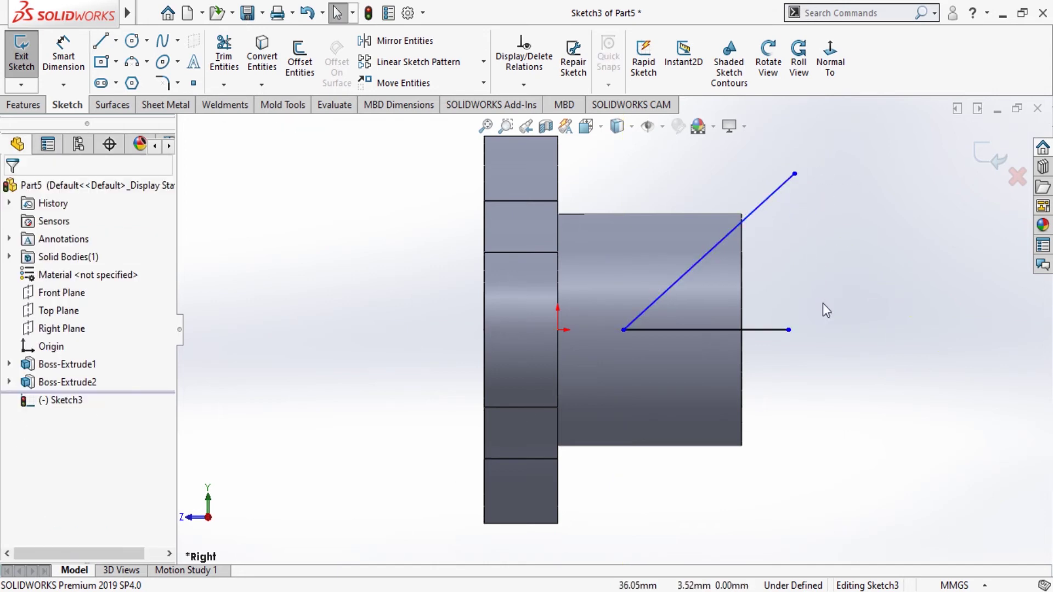
left_click(63, 55)
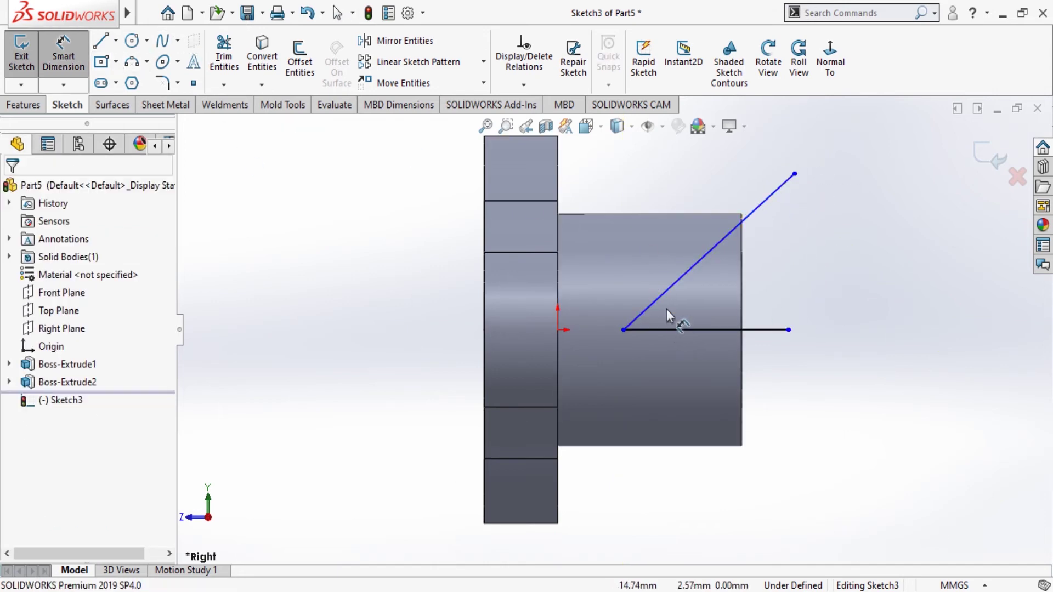
left_click(664, 294)
left_click(668, 330)
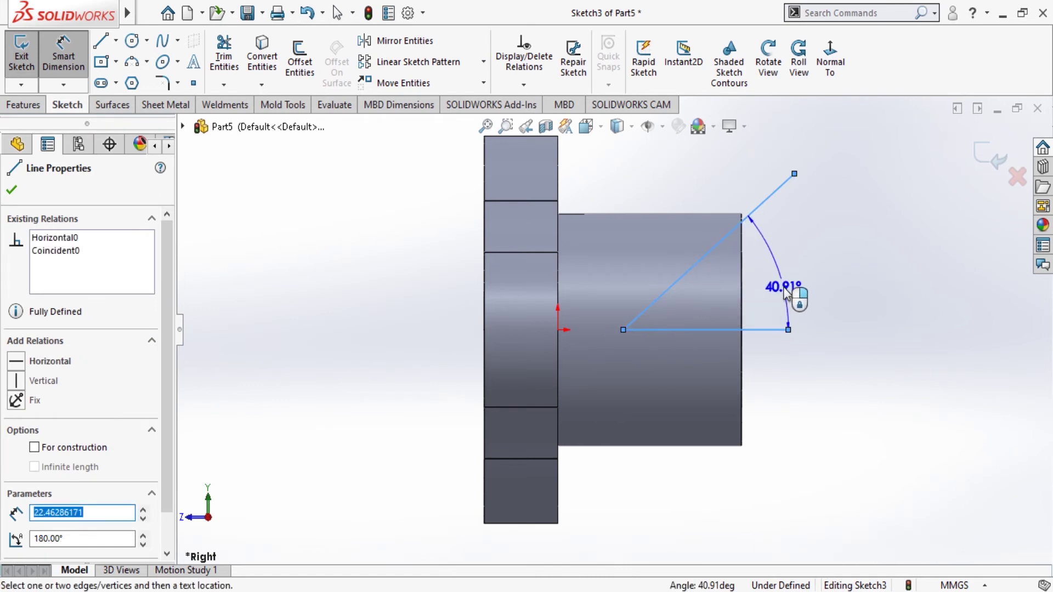
left_click(784, 294)
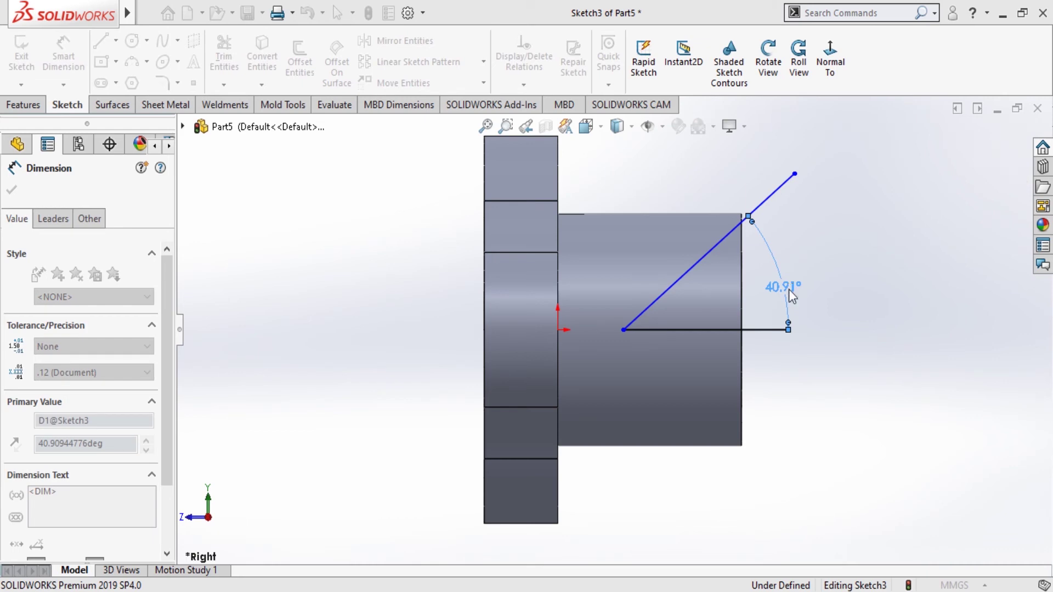
type("45")
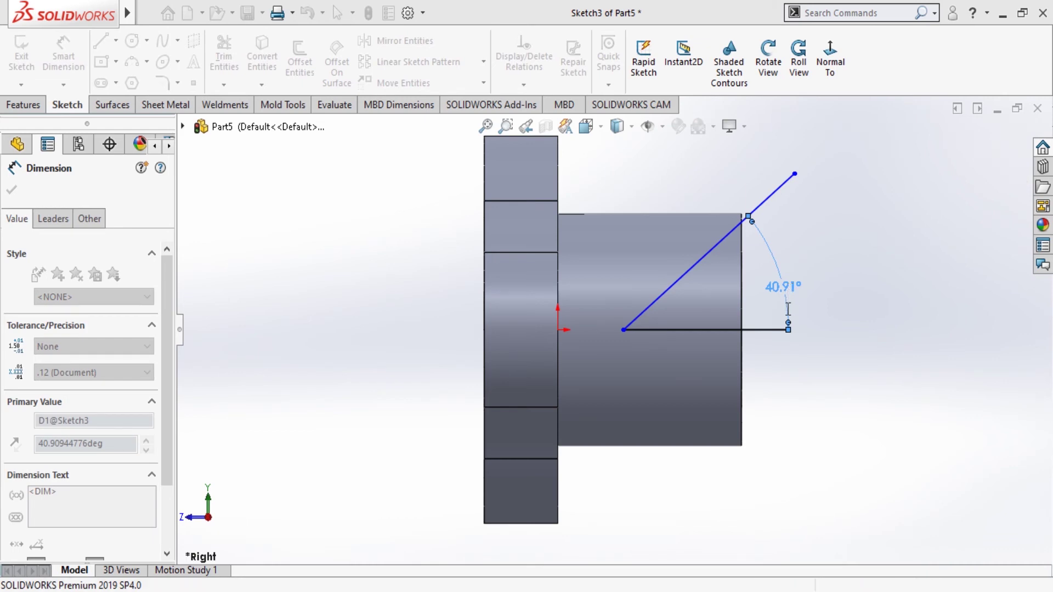
key("Return")
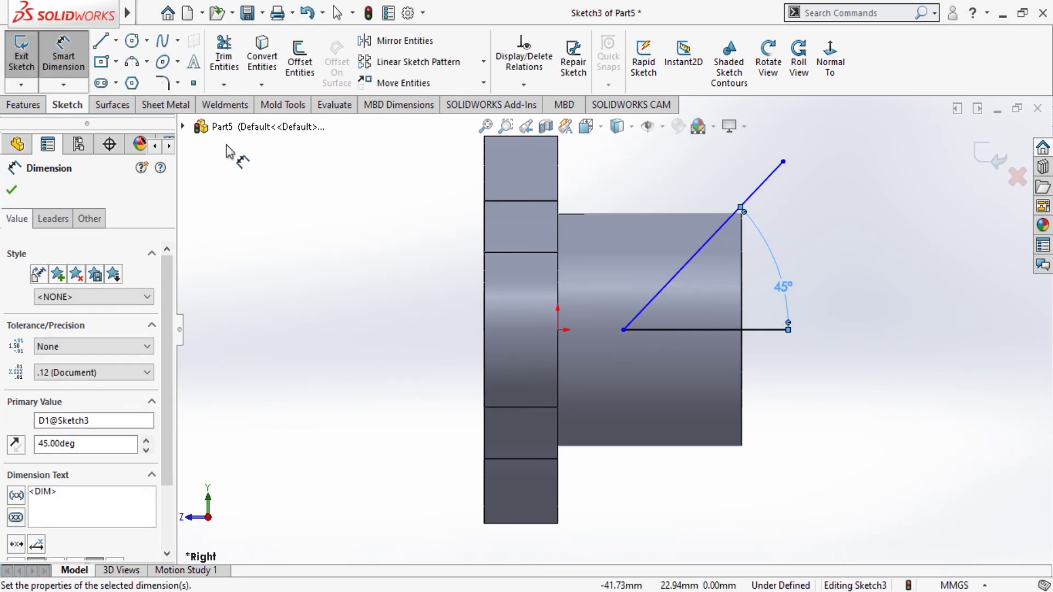
left_click(12, 190)
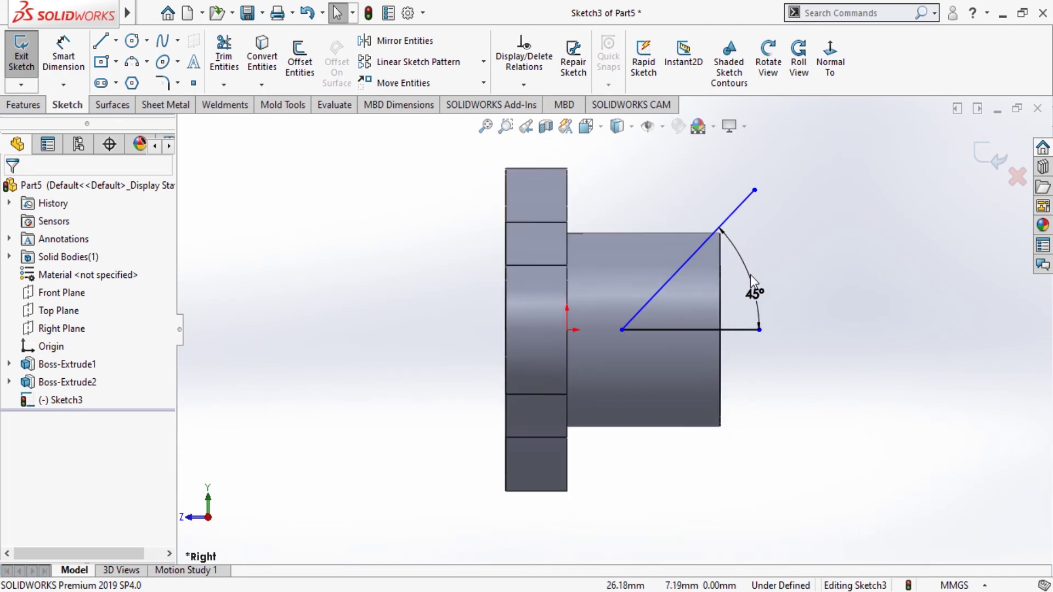
Slide the lines' shared endpoint along the cylinder axis
scroll(751, 277, "up", 1)
scroll(712, 307, "down", 1)
scroll(711, 307, "down", 1)
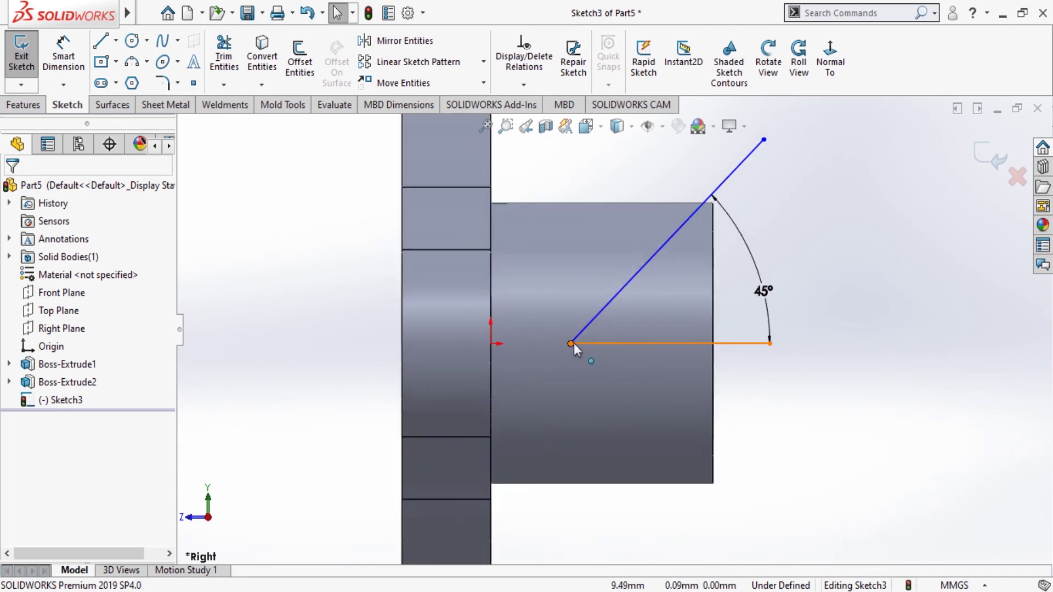
left_click_drag(569, 345, 594, 340)
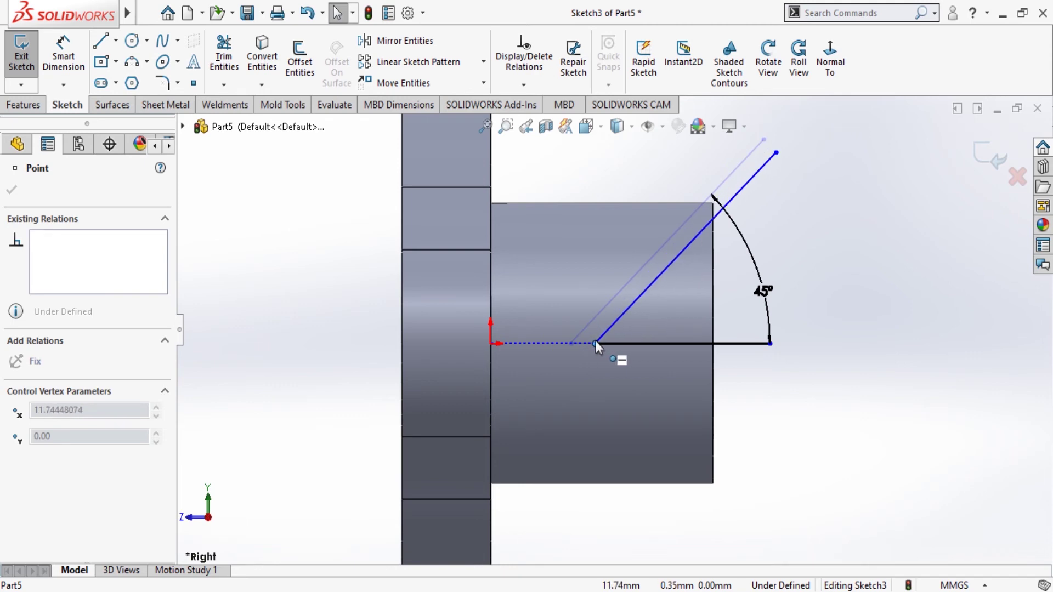
scroll(708, 219, "down", 3)
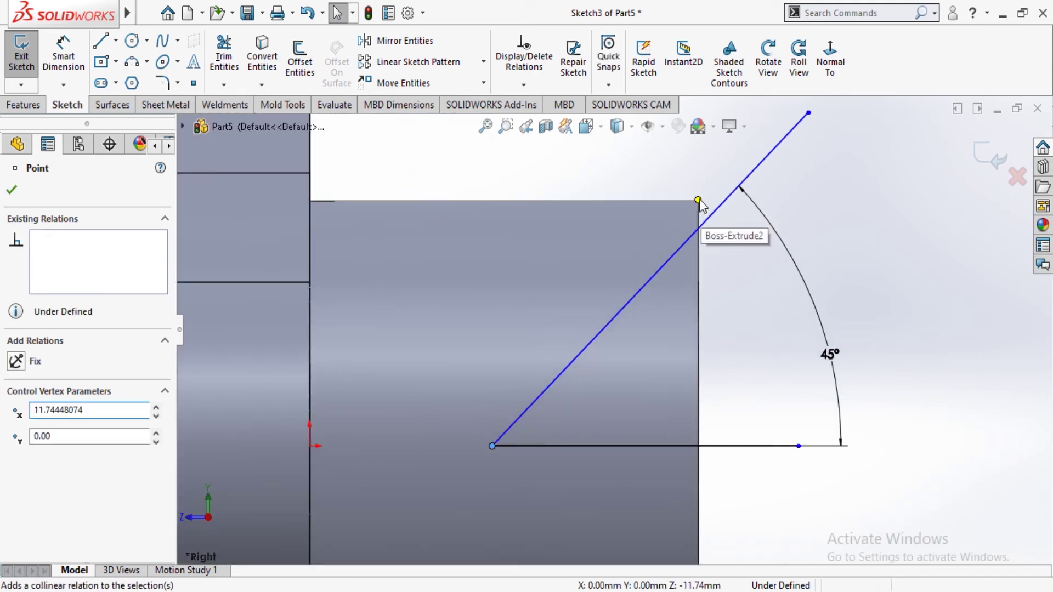
key("Escape")
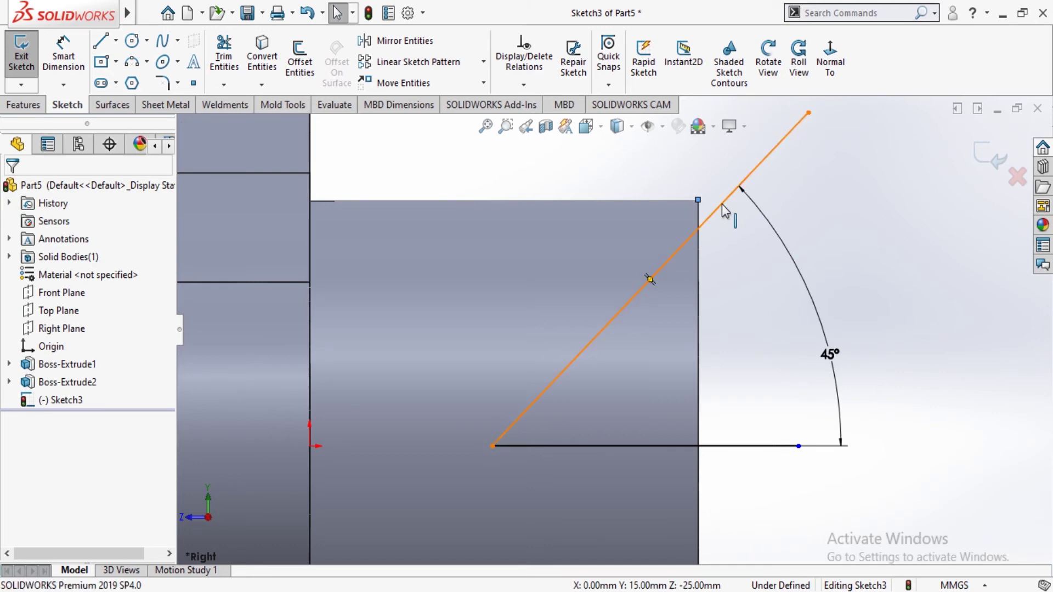
Make the 45° line pass through the cylinder's top corner
left_click(648, 278)
left_click(697, 201, "ctrl")
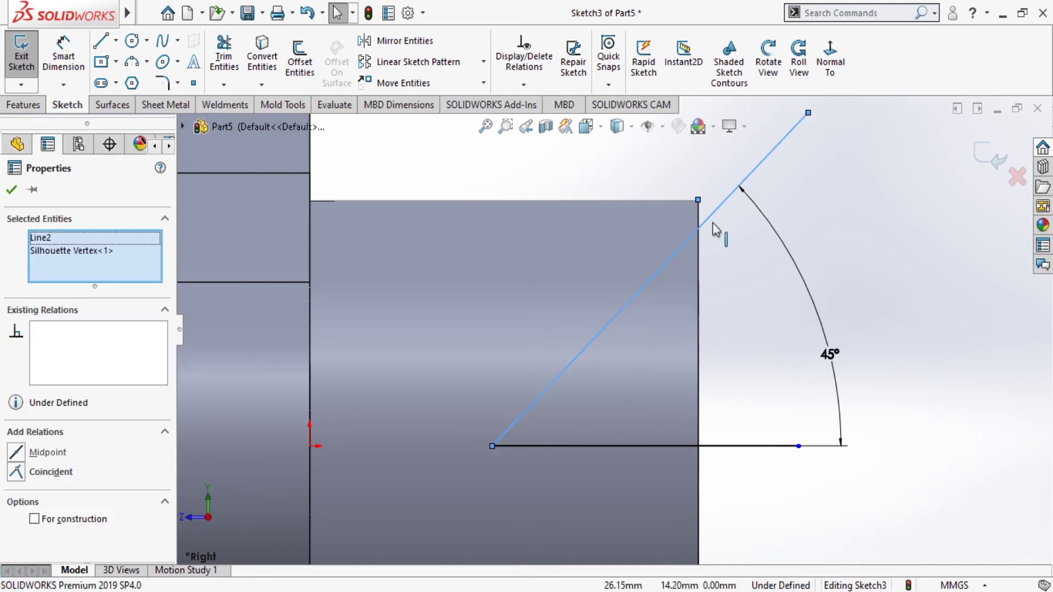
left_click(16, 471)
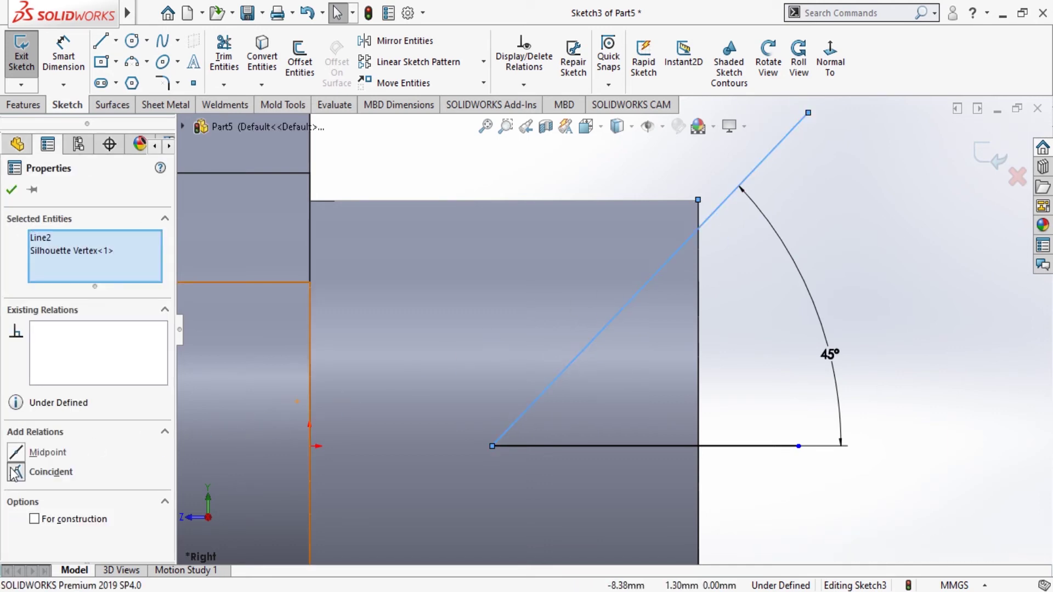
left_click(12, 190)
Convert the horizontal sketch line to construction geometry
scroll(653, 330, "up", 2)
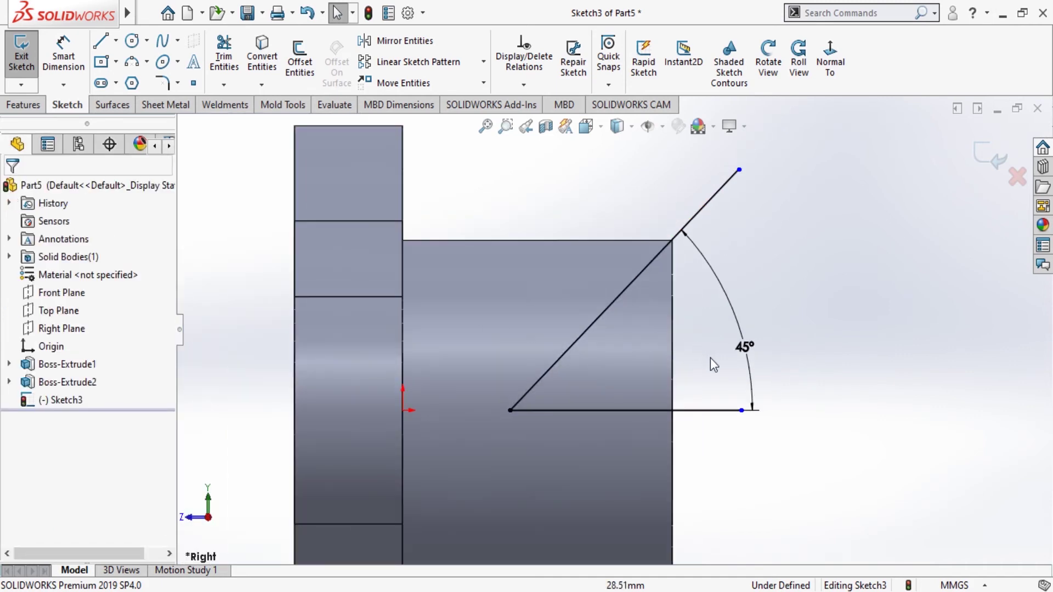
left_click(695, 412)
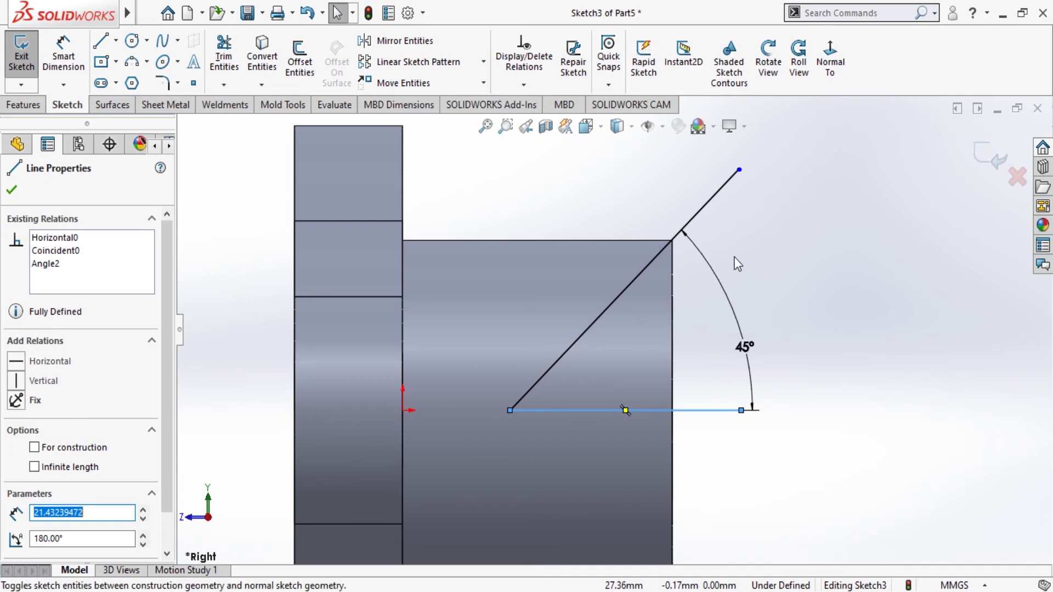
left_click(762, 263)
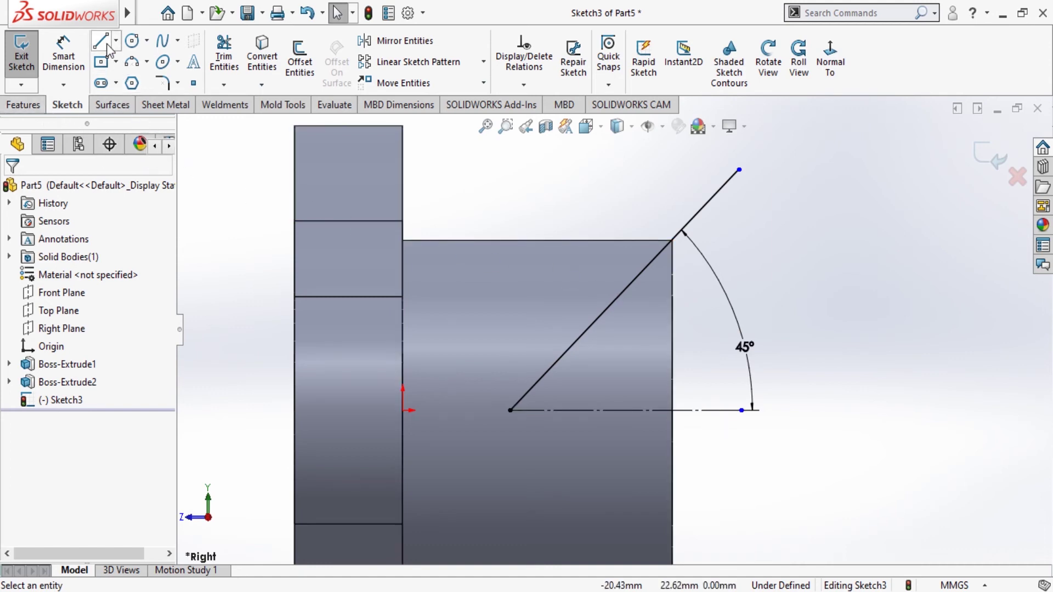
Toggle the horizontal line's construction setting off and back on
left_click(702, 412)
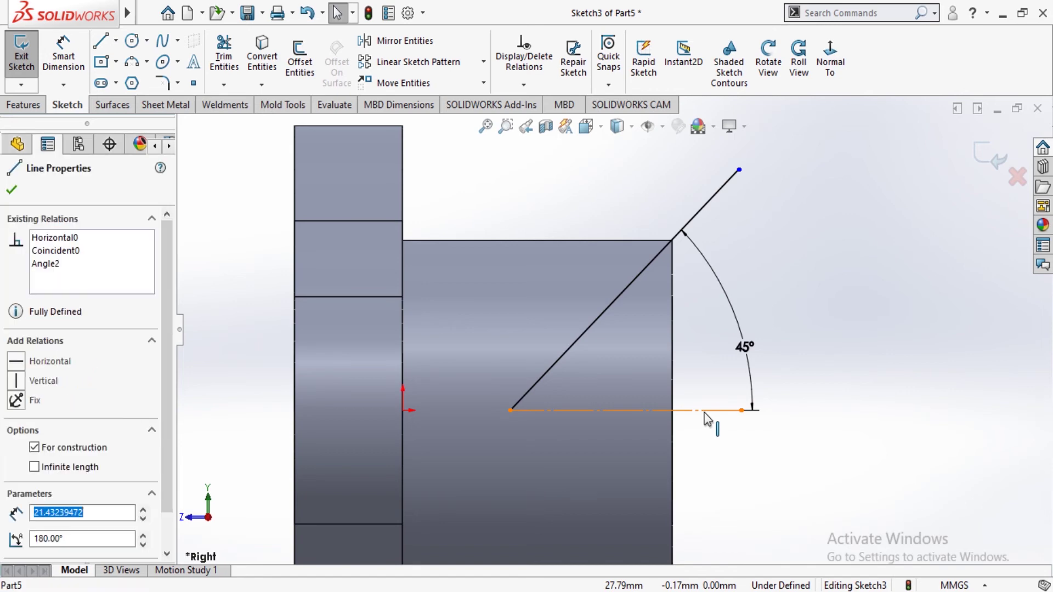
left_click(737, 272)
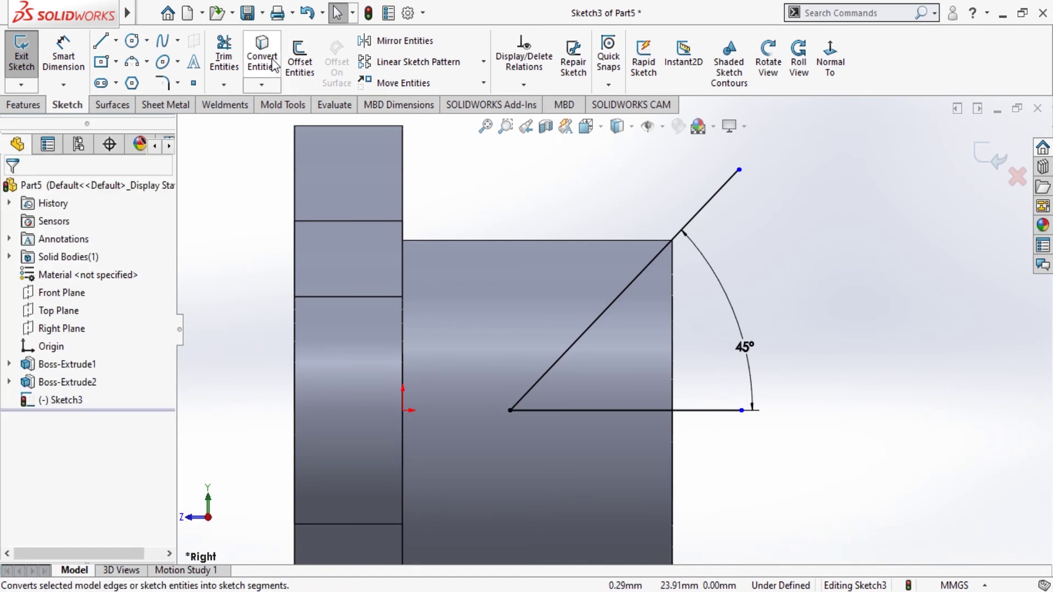
left_click(709, 410)
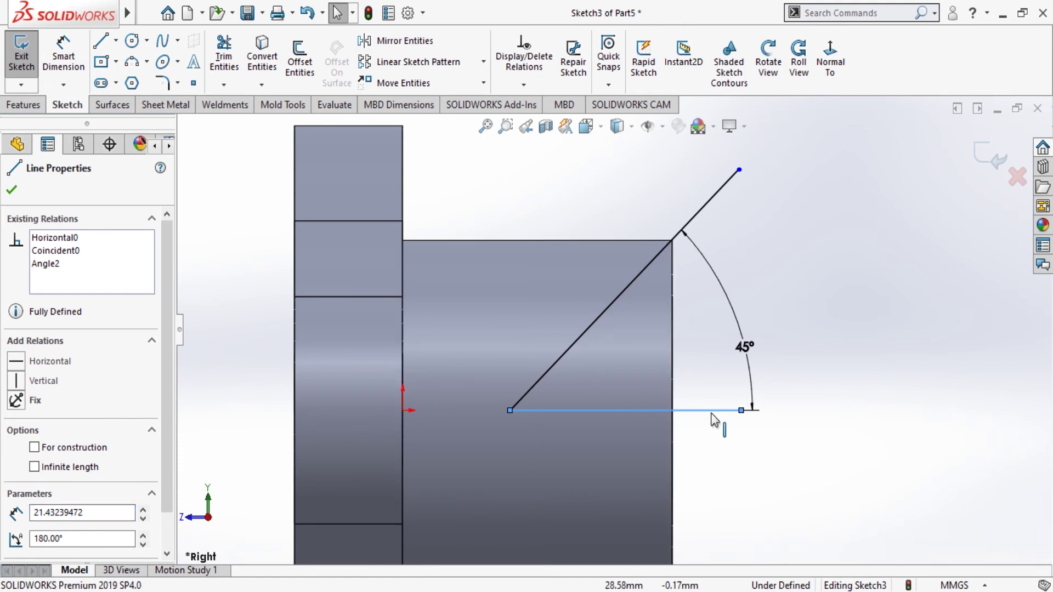
left_click(724, 233)
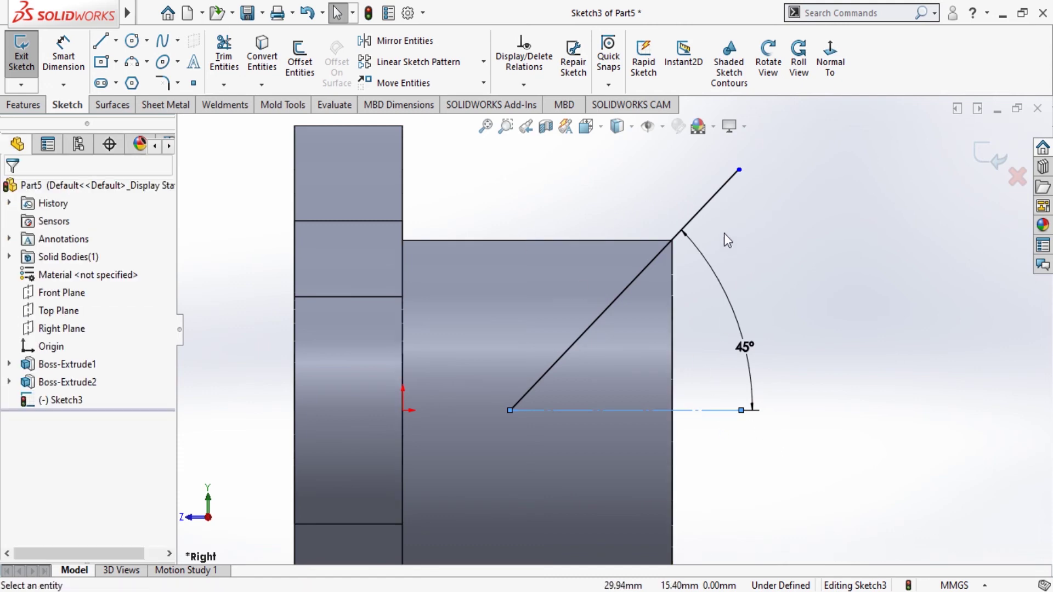
Draw a vertical line from the 45° line's top end to the axis's right endpoint
left_click(100, 40)
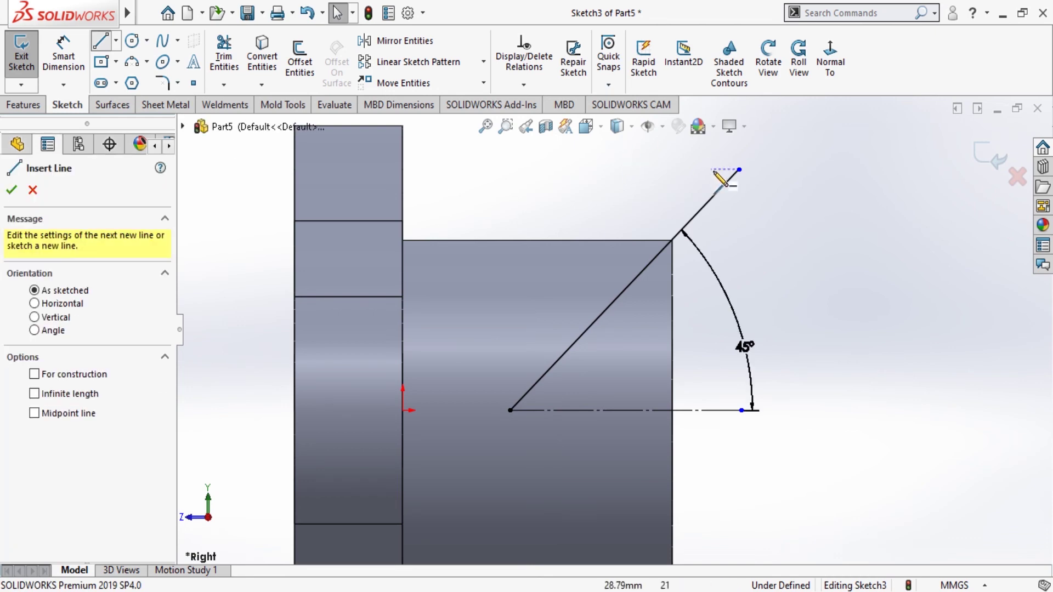
left_click(739, 170)
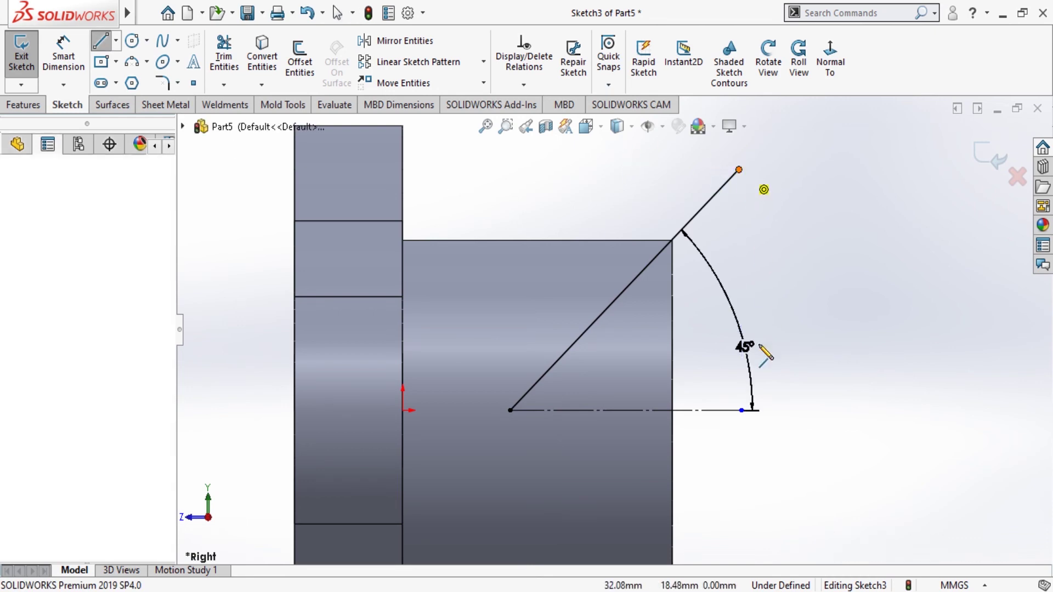
left_click(742, 410)
key("Escape")
key("Escape")
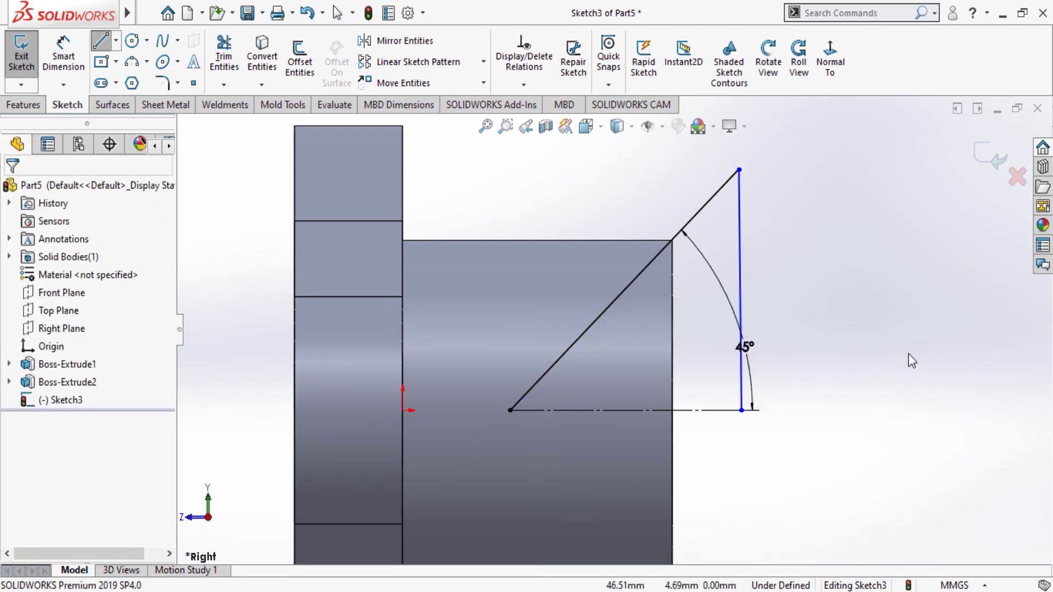
left_click(767, 61)
mouse_move(893, 360)
left_mouse_down()
mouse_move(846, 303)
mouse_move(874, 315)
mouse_move(883, 402)
mouse_move(900, 418)
left_mouse_up()
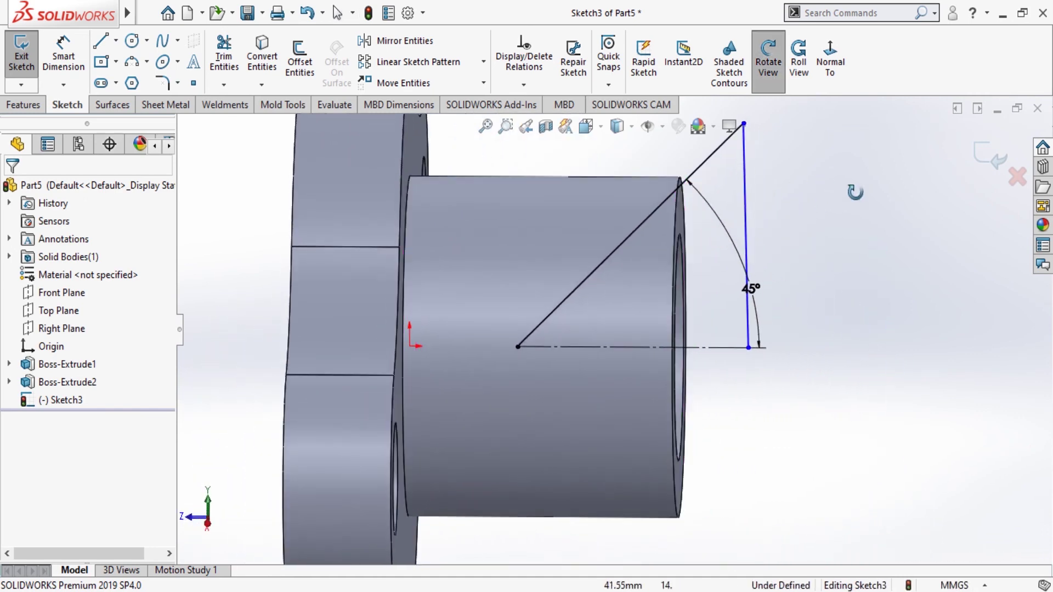
left_click(772, 72)
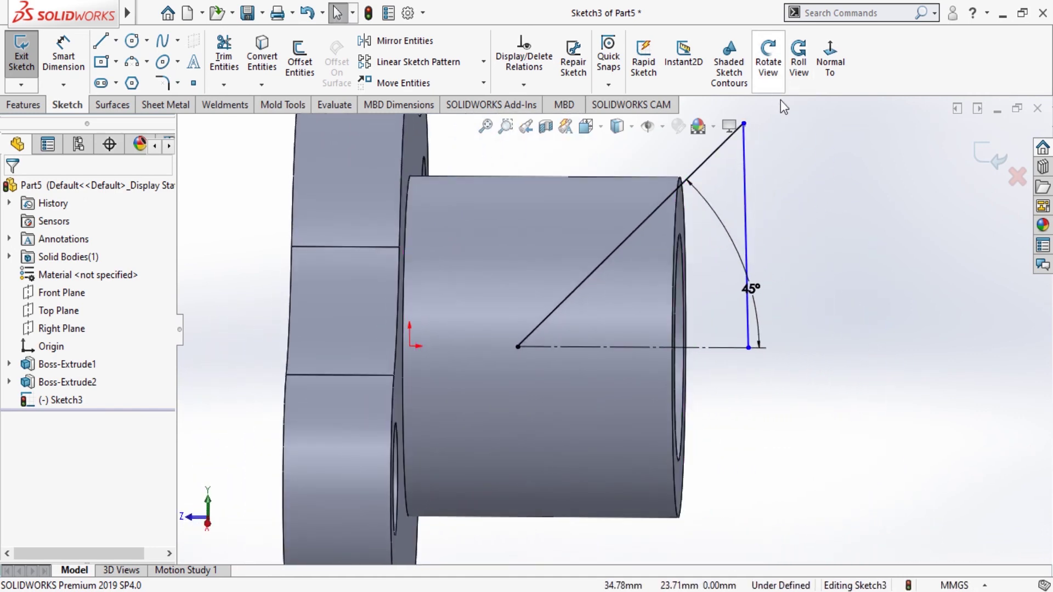
Revolve-cut the triangular profile 360° around the Line1 axis to chamfer the cylinder's end
left_click(25, 104)
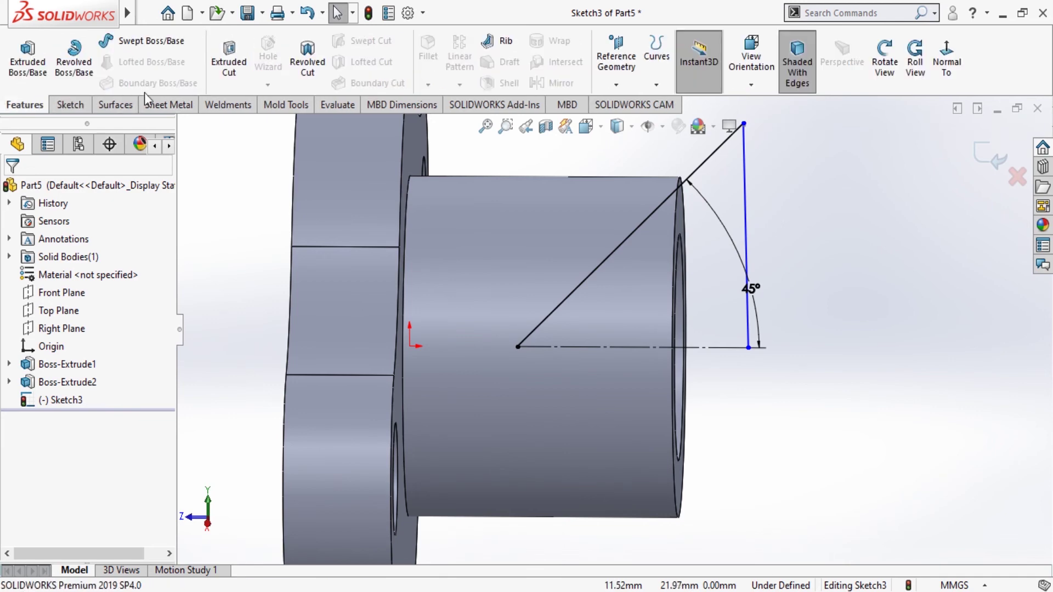
left_click(231, 61)
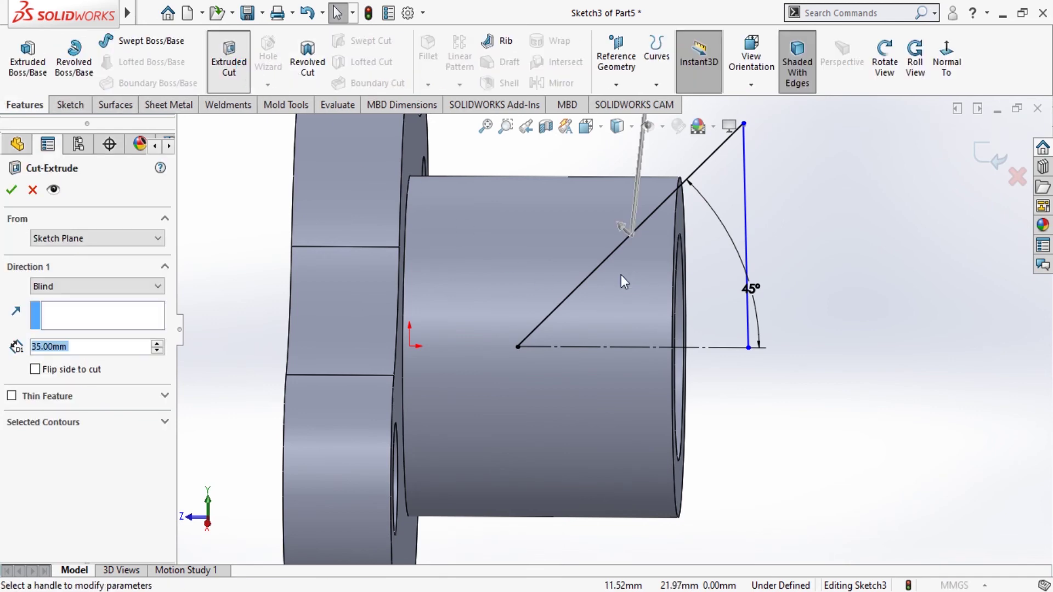
left_click(32, 191)
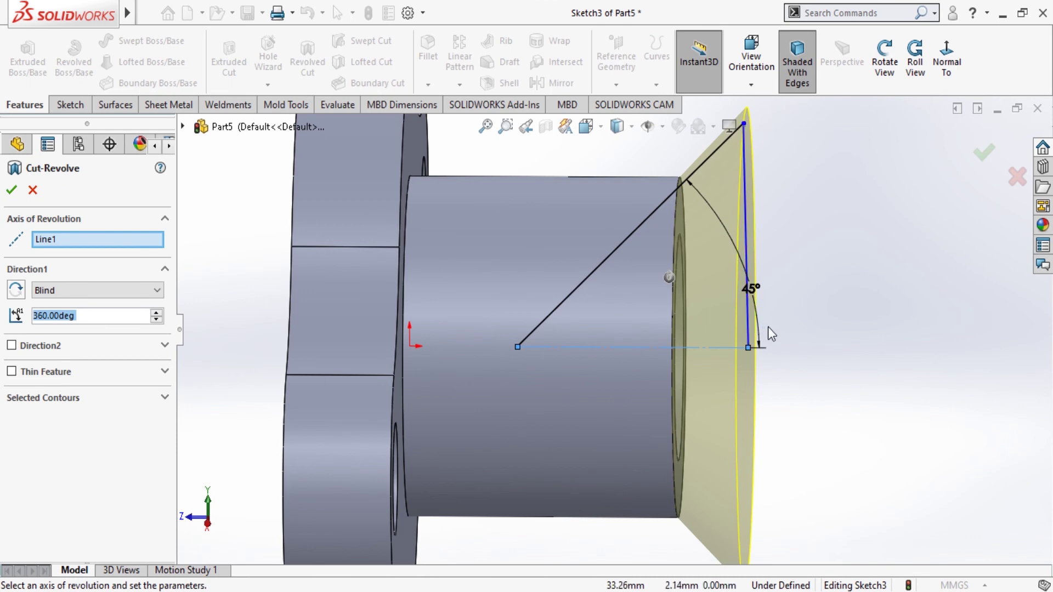
left_click(884, 62)
mouse_move(894, 247)
left_mouse_down()
mouse_move(829, 252)
mouse_move(874, 170)
mouse_move(660, 228)
left_mouse_up()
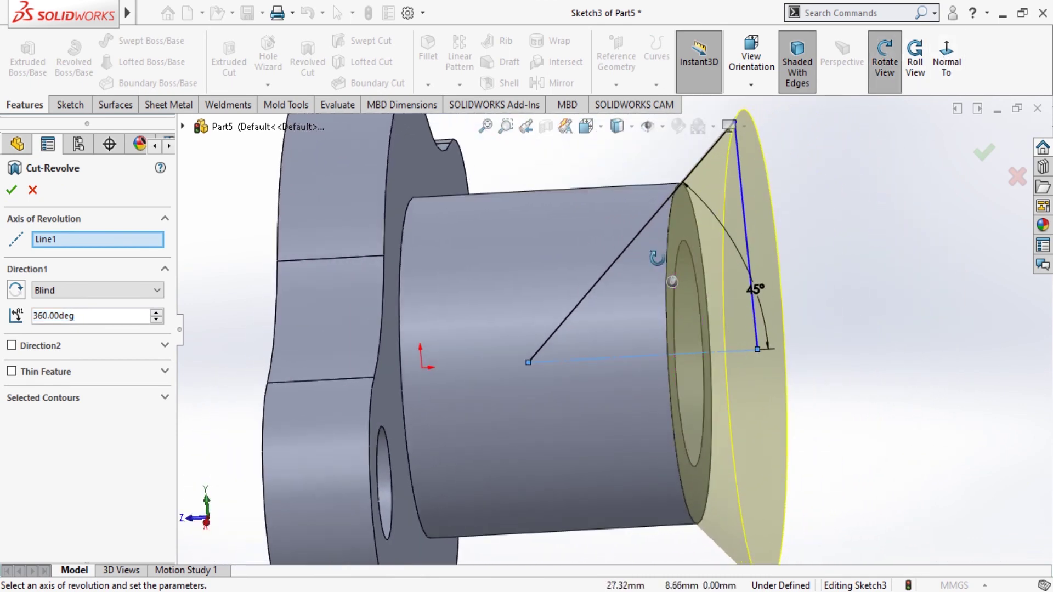
left_click(12, 190)
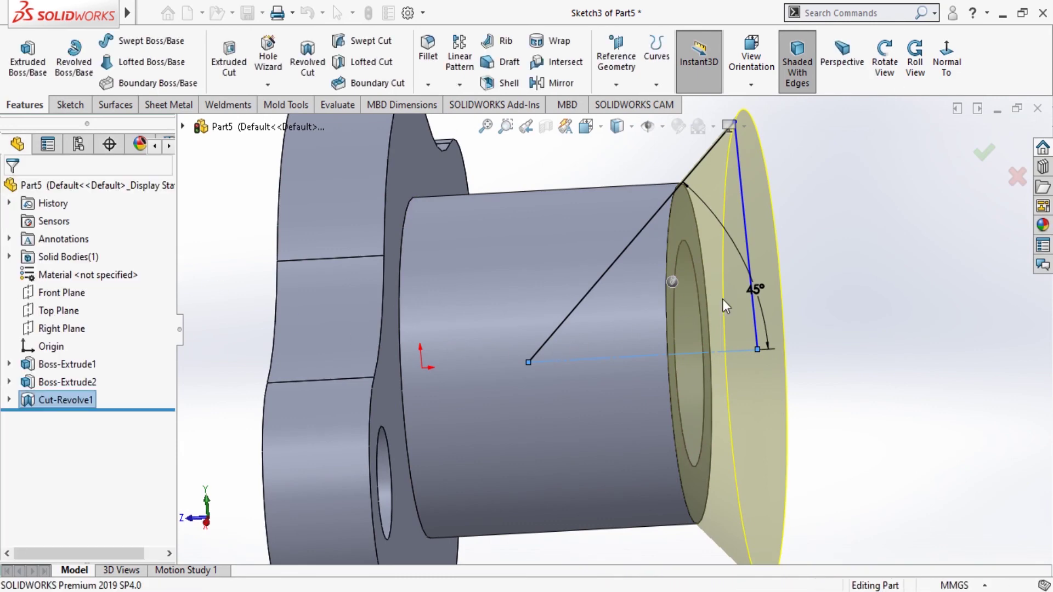
Orbit and zoom to show the whole flange, then bring up Edit Appearance for Part5
left_click(884, 61)
mouse_move(878, 164)
left_mouse_down()
mouse_move(848, 328)
mouse_move(791, 280)
mouse_move(771, 235)
left_mouse_up()
scroll(752, 329, "up", 5)
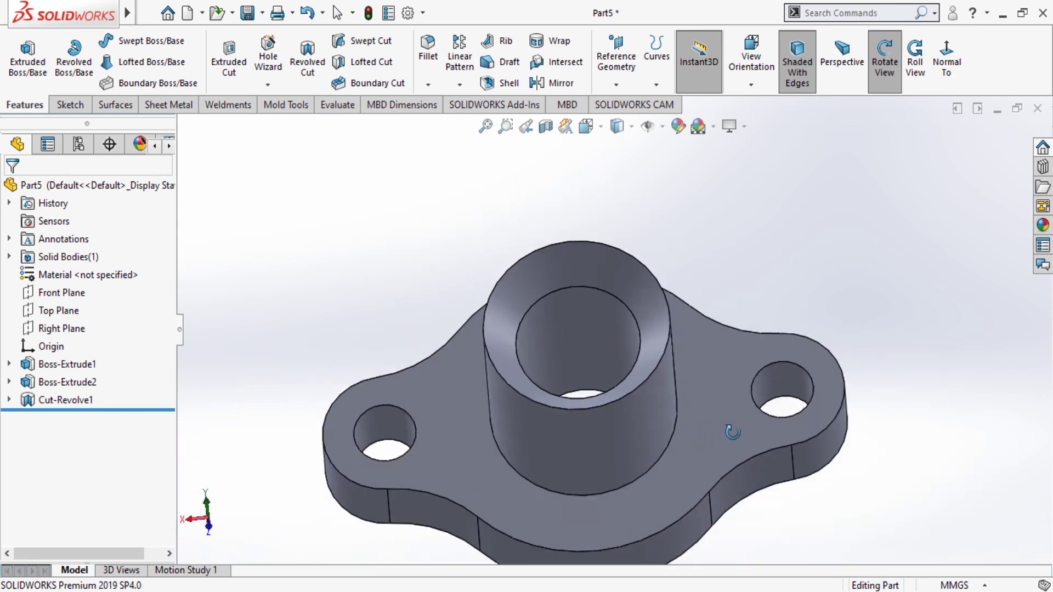
left_click_drag(731, 433, 760, 490)
scroll(751, 529, "down", 2)
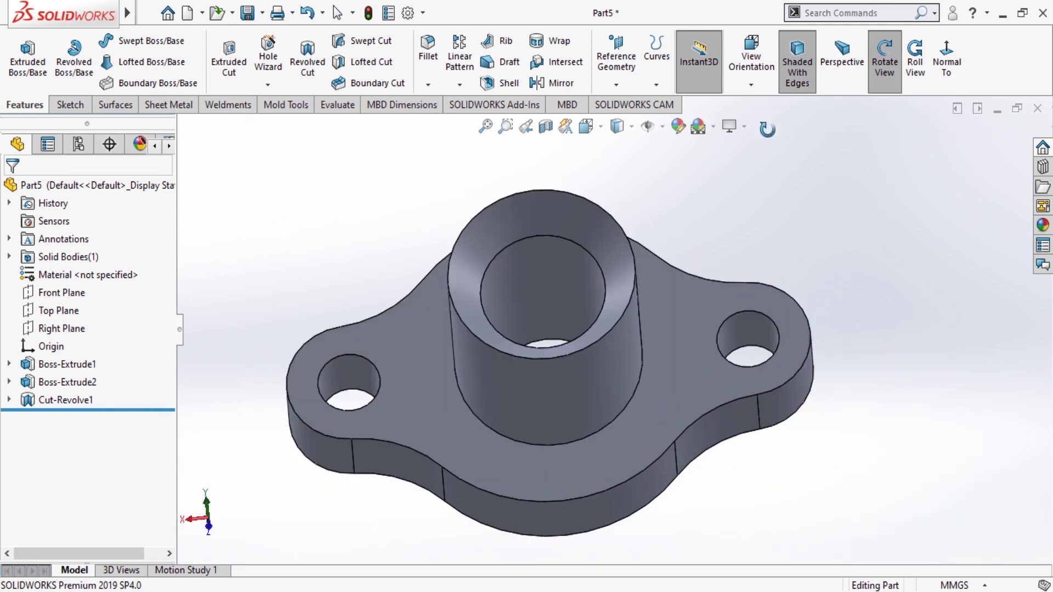
left_click(678, 127)
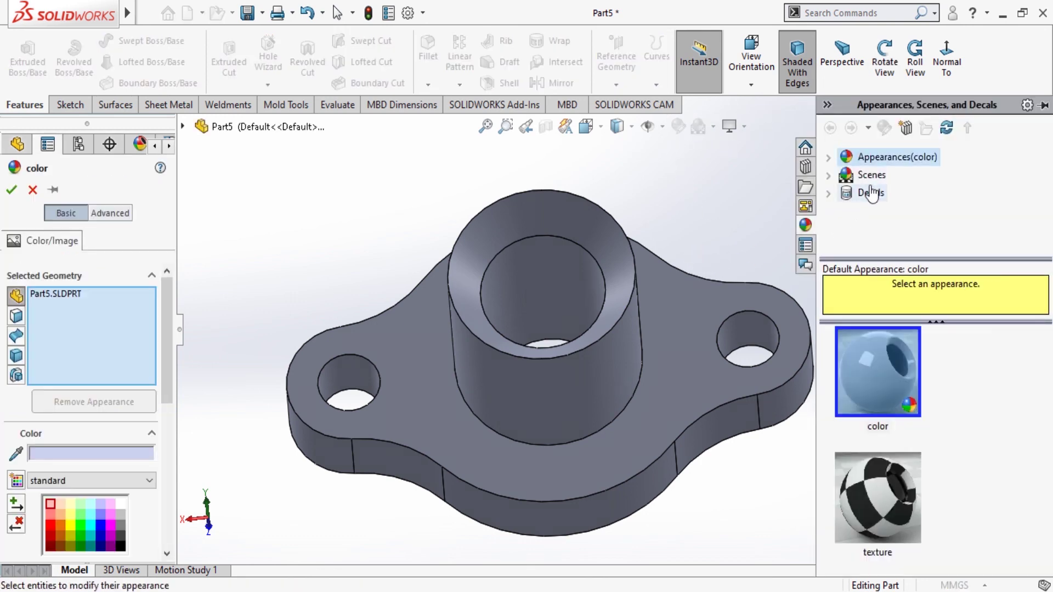
Apply a yellow colour to the whole Part5 and accept it
left_click(57, 527)
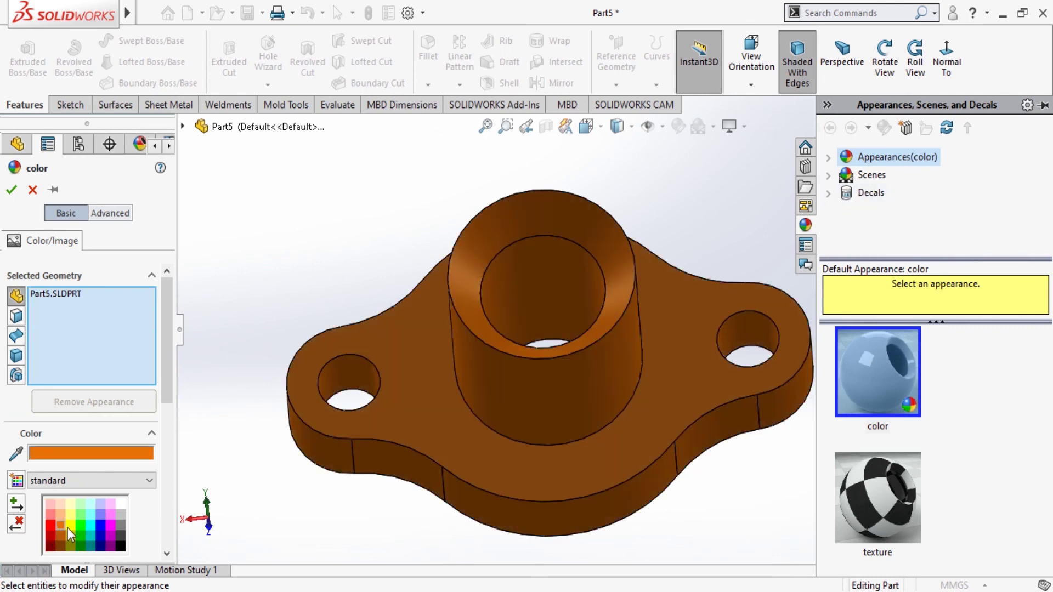
left_click(70, 525)
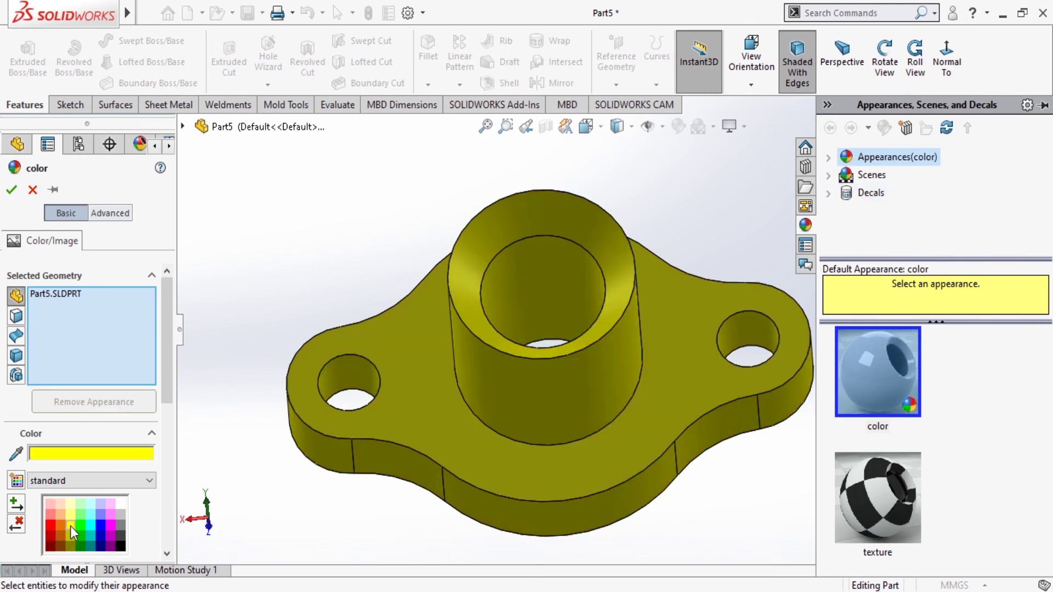
left_click(132, 433)
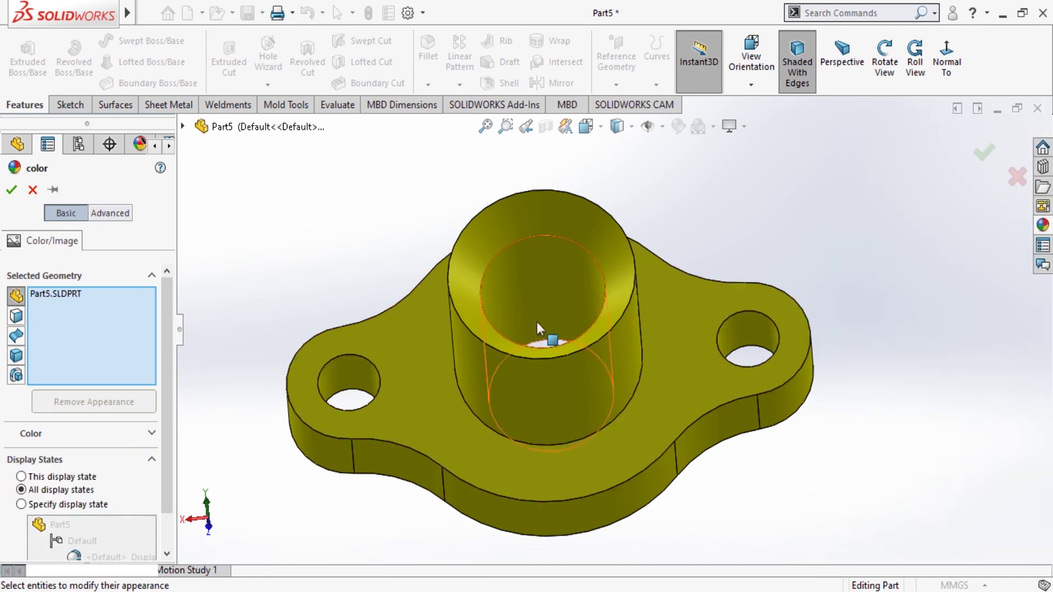
left_click(884, 60)
left_click_drag(893, 347, 820, 278)
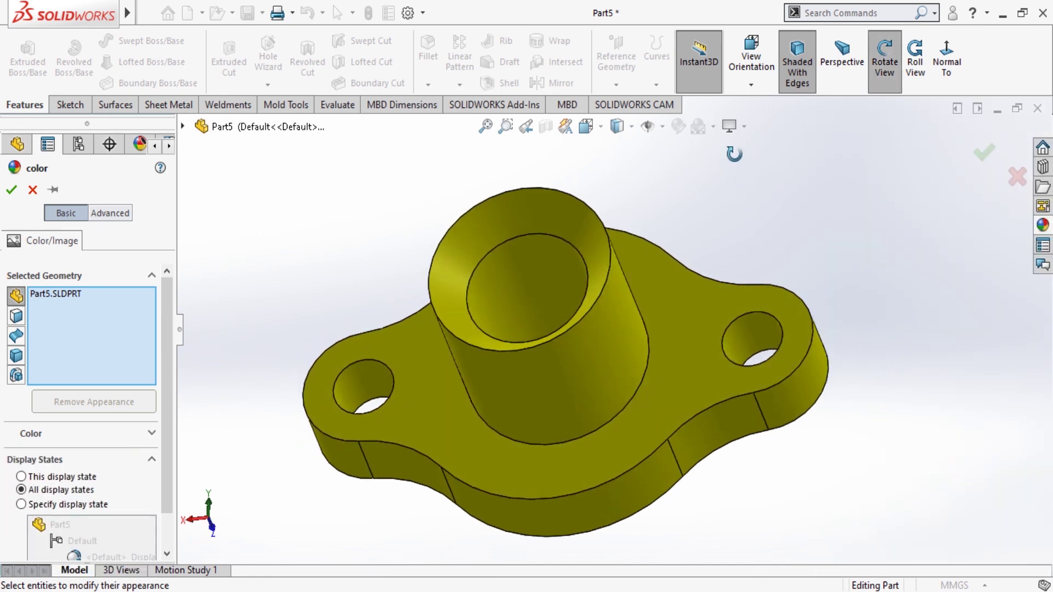
left_click(11, 190)
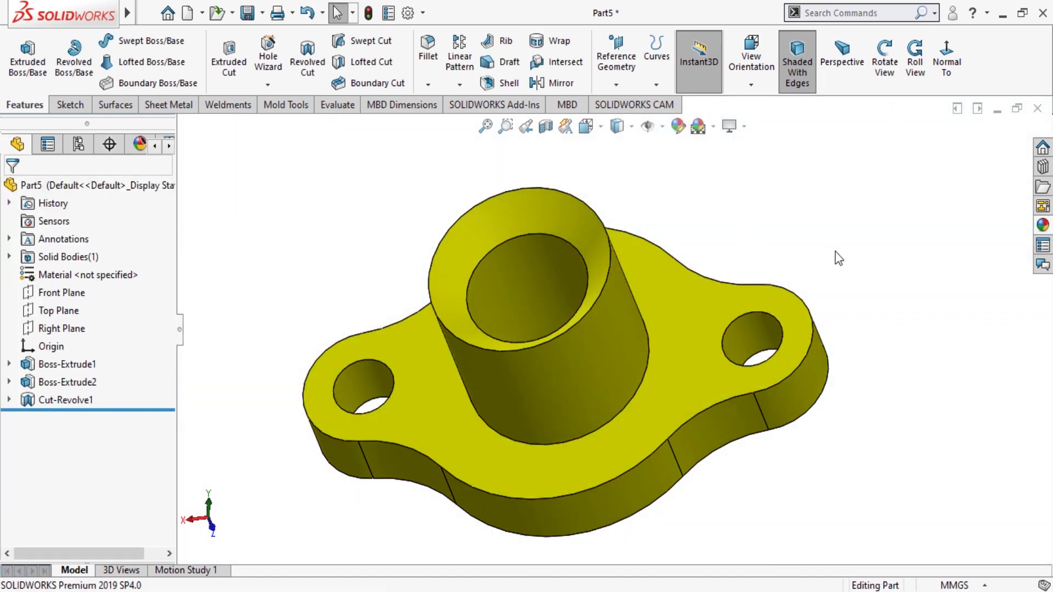
left_click(884, 61)
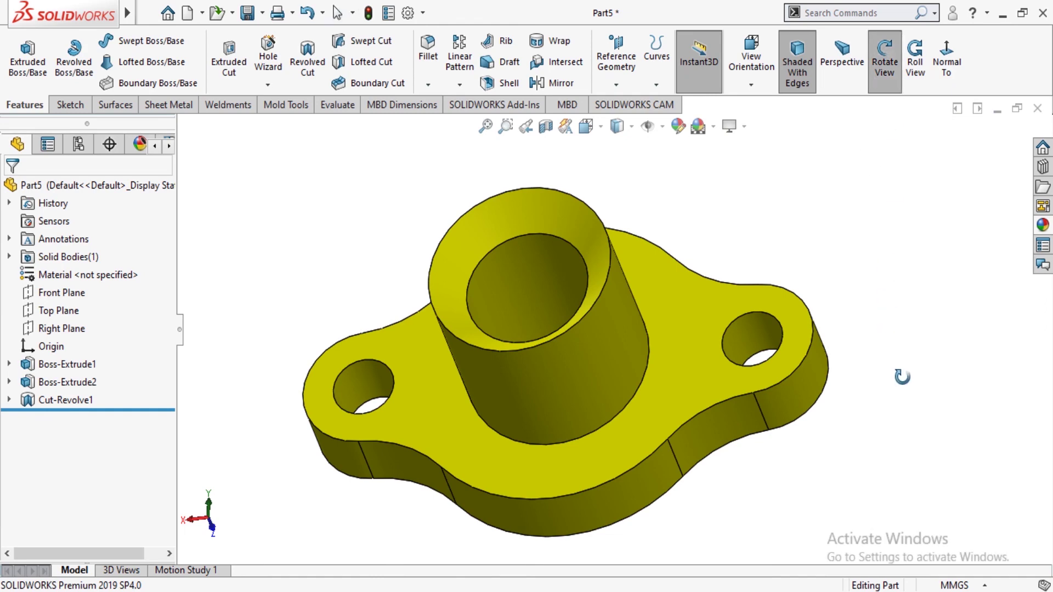
left_click_drag(902, 376, 873, 468)
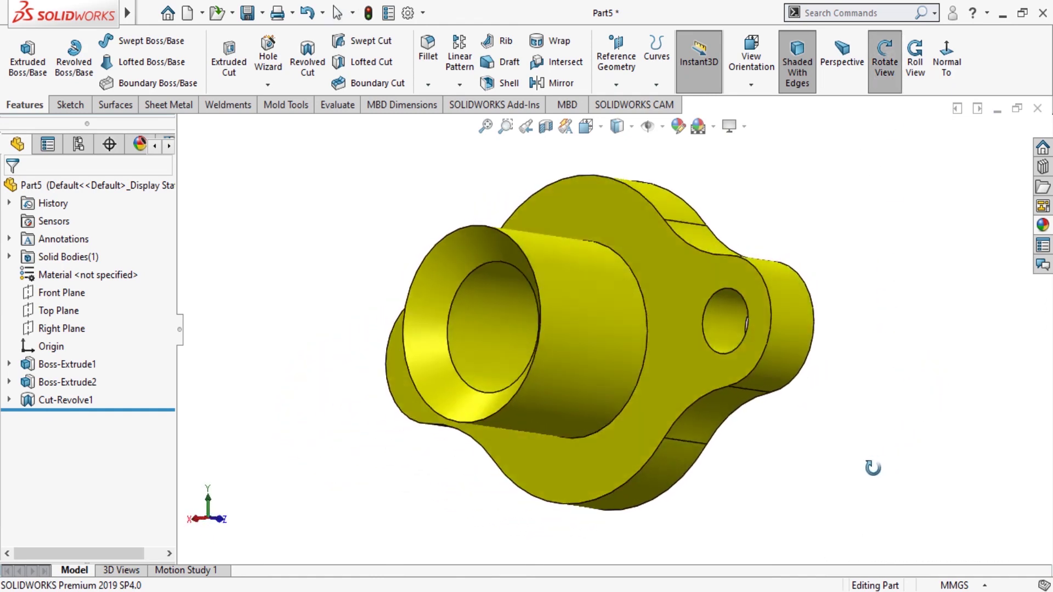
mouse_move(872, 468)
left_mouse_down()
mouse_move(834, 501)
mouse_move(396, 533)
left_mouse_up()
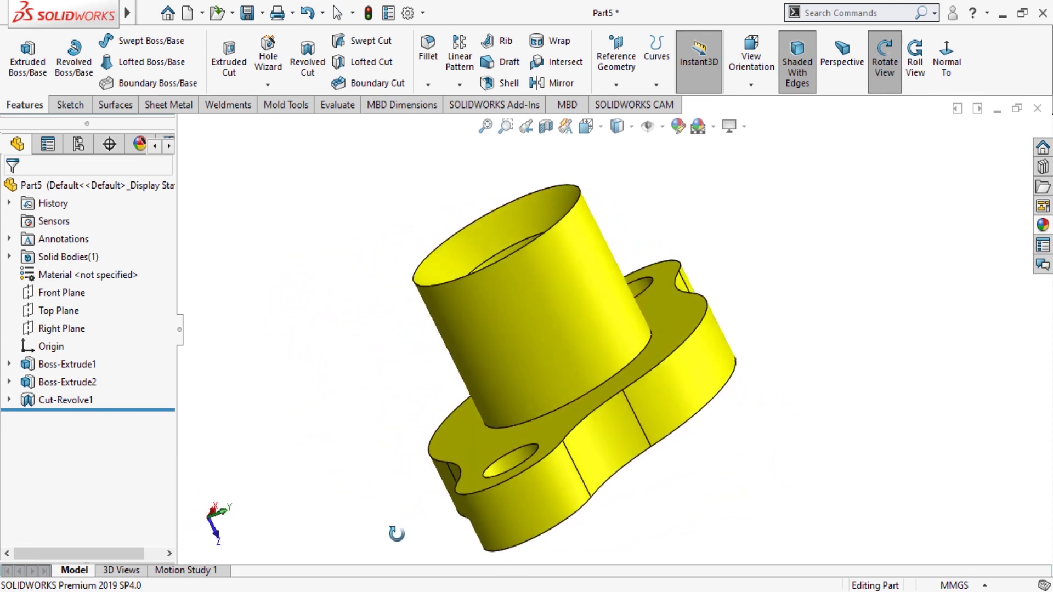